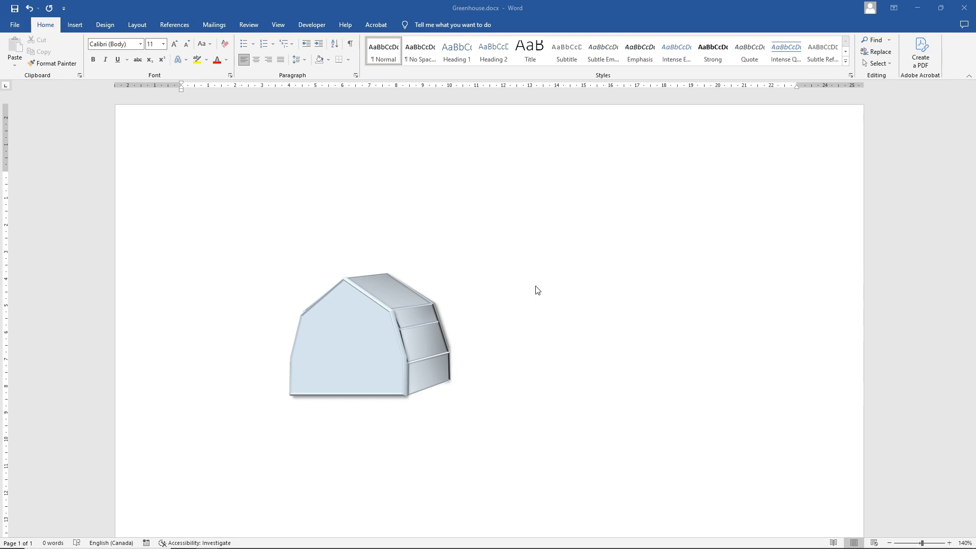
# Start editing the points of the greenhouse's front wall and add two points along its bottom edge where the doorway goes
pyautogui.click(451, 248)
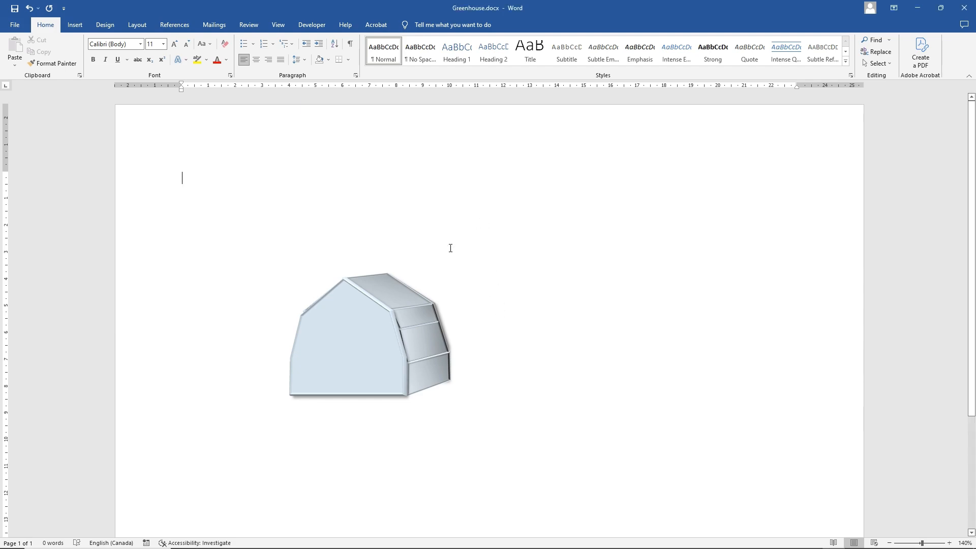
pyautogui.click(346, 332)
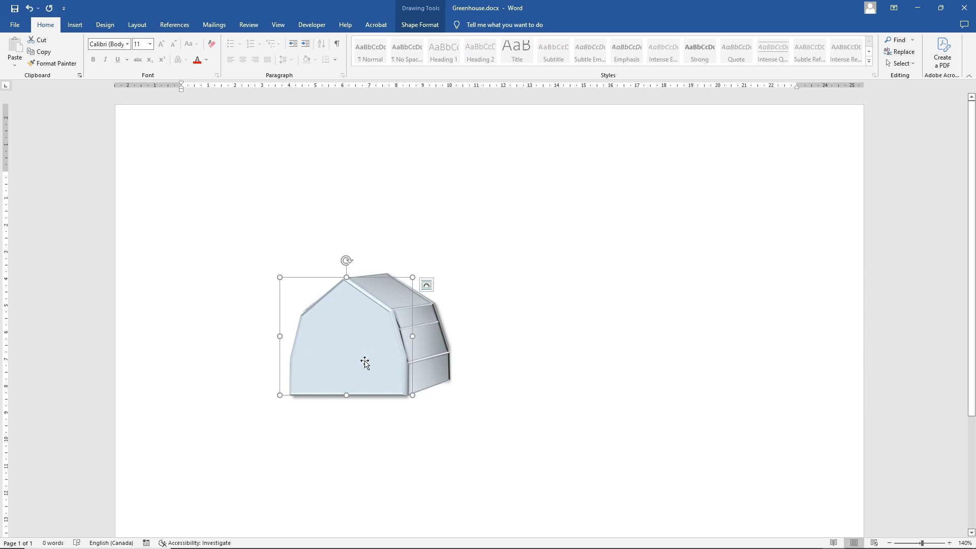
pyautogui.rightClick(347, 330)
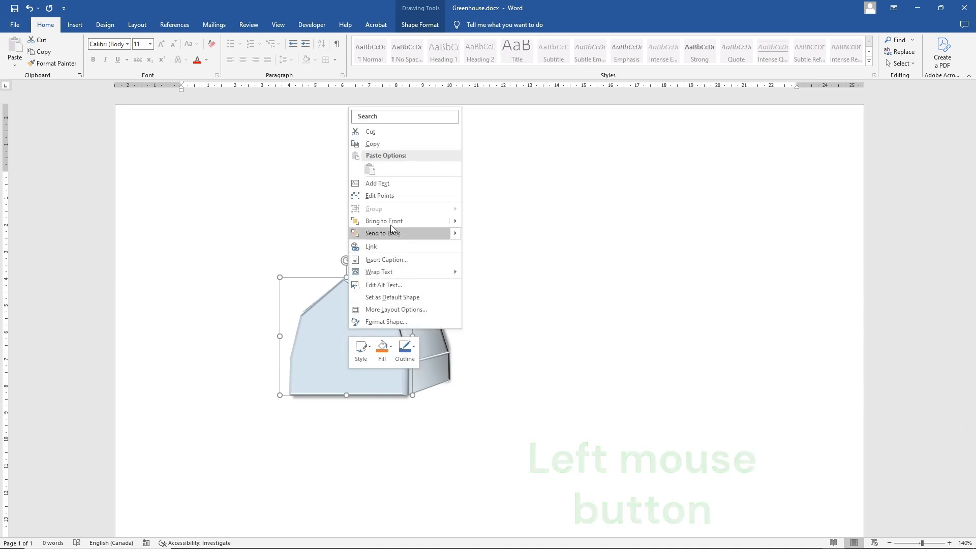
pyautogui.click(386, 196)
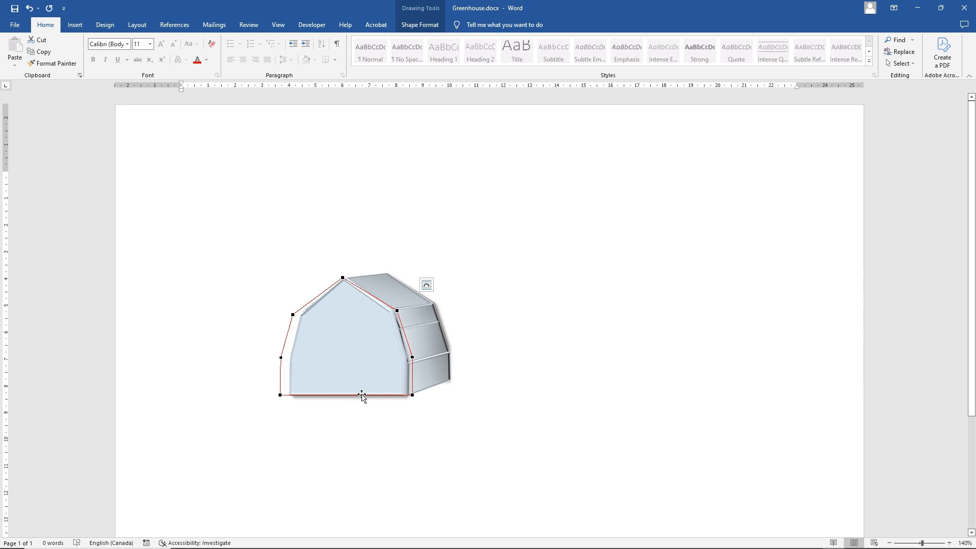
pyautogui.rightClick(361, 395)
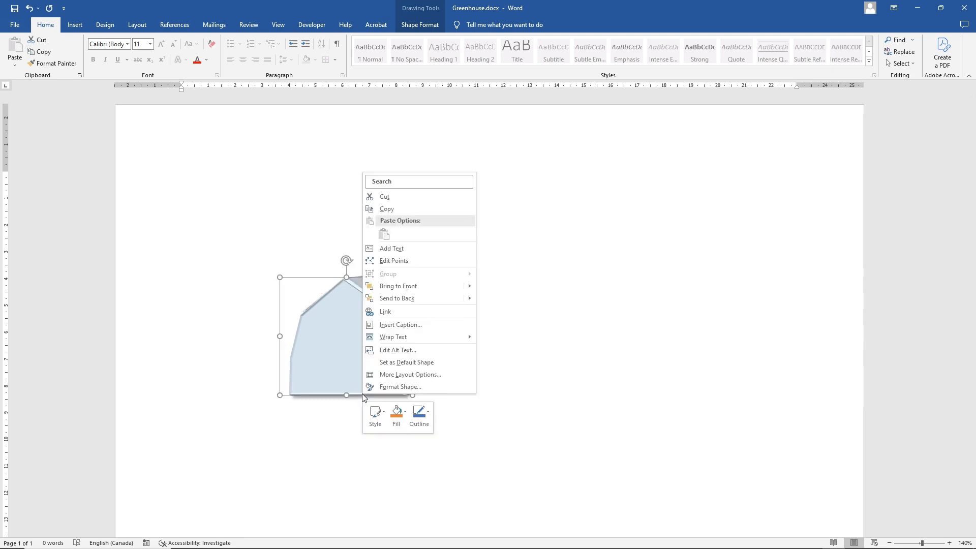
pyautogui.click(395, 262)
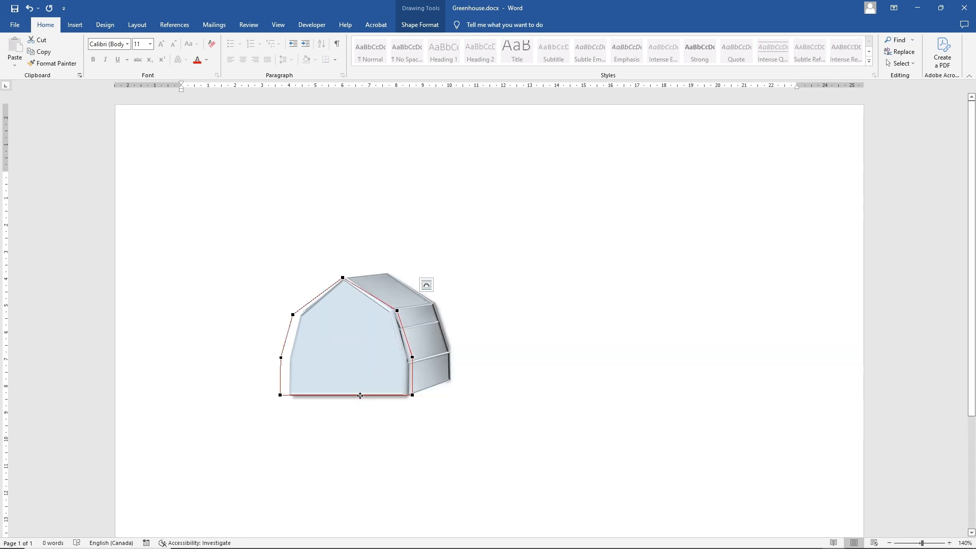
pyautogui.rightClick(359, 395)
pyautogui.click(390, 404)
pyautogui.rightClick(389, 396)
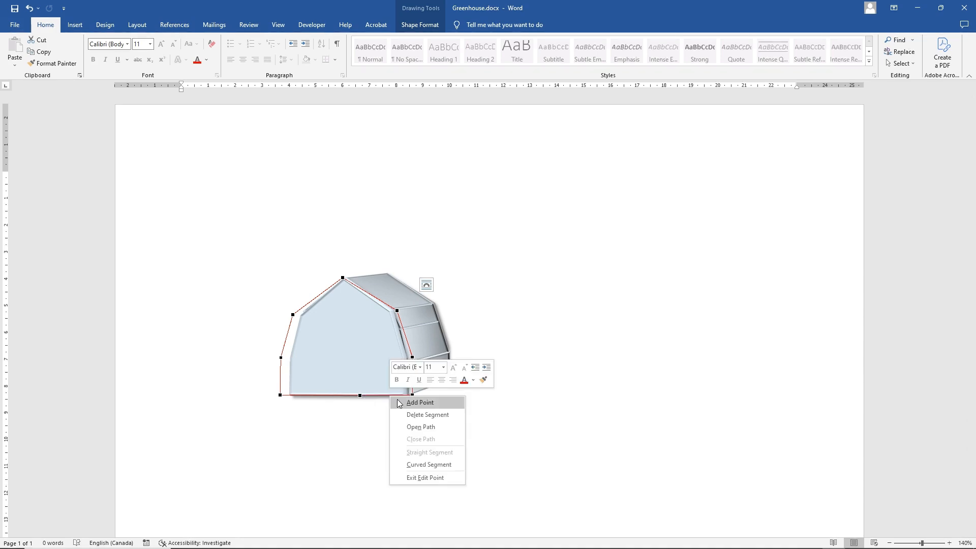
pyautogui.click(405, 403)
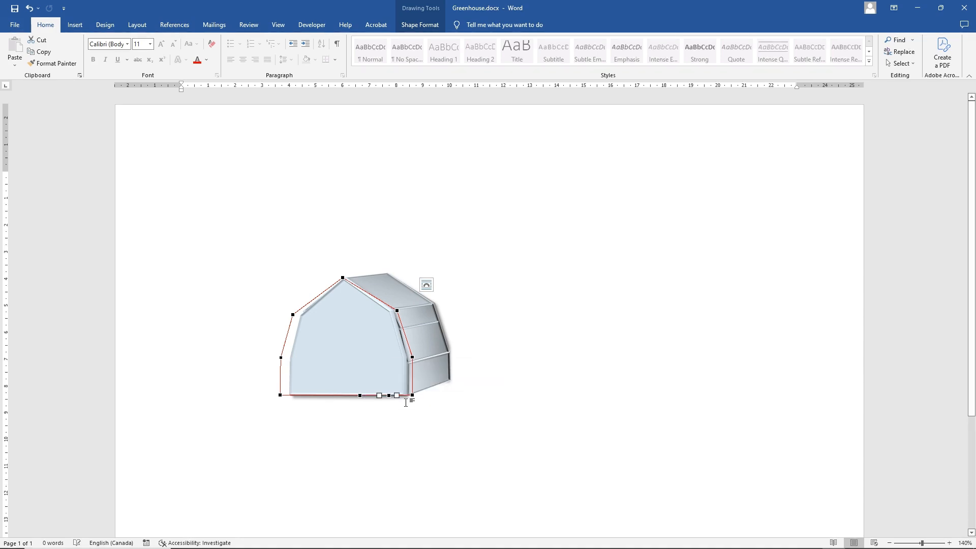
# Add two more points on the front wall's bottom edge, one just outside each of the first two
pyautogui.click(359, 395)
pyautogui.rightClick(350, 395)
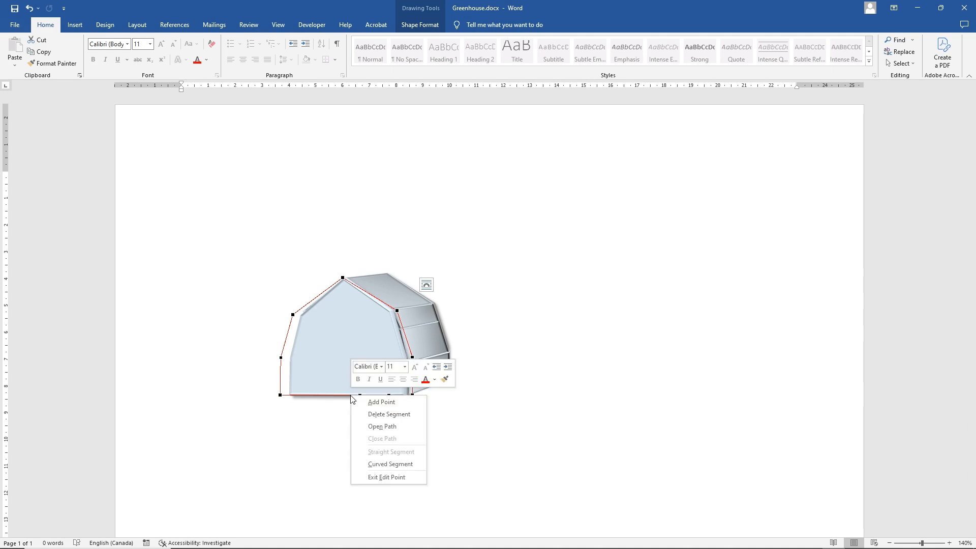
pyautogui.click(371, 402)
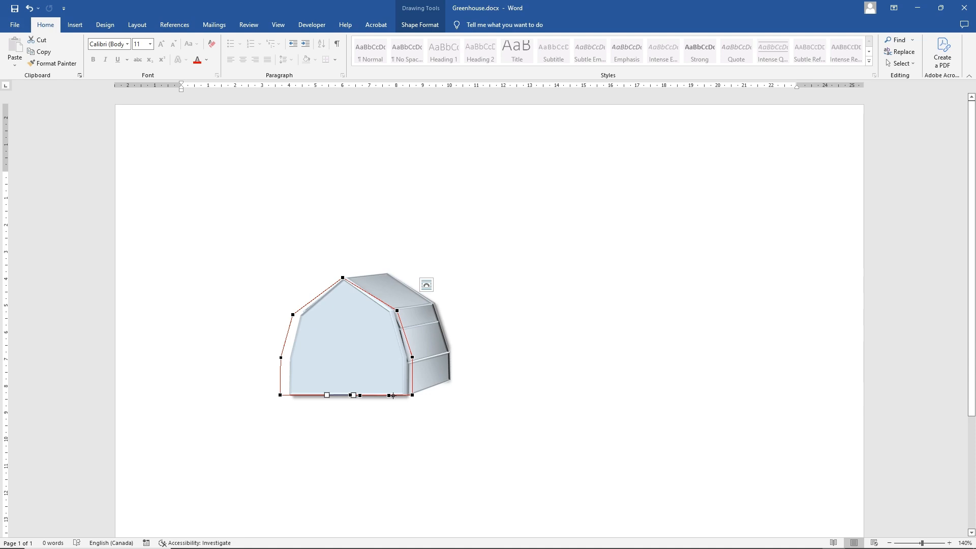
pyautogui.rightClick(392, 395)
pyautogui.click(416, 402)
# Raise the two inner bottom points to cut an upright rectangular doorway in the front wall and leave point editing
pyautogui.moveTo(360, 395); pyautogui.dragTo(360, 363)
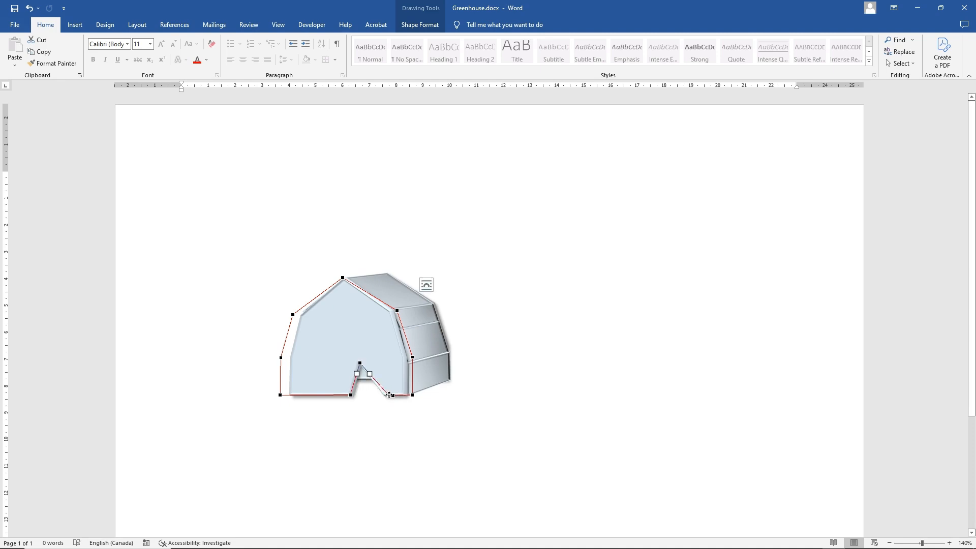
pyautogui.moveTo(389, 395)
pyautogui.mouseDown()
pyautogui.moveTo(381, 356)
pyautogui.moveTo(359, 350)
pyautogui.moveTo(356, 339)
pyautogui.moveTo(355, 328)
pyautogui.moveTo(385, 329)
pyautogui.mouseUp()
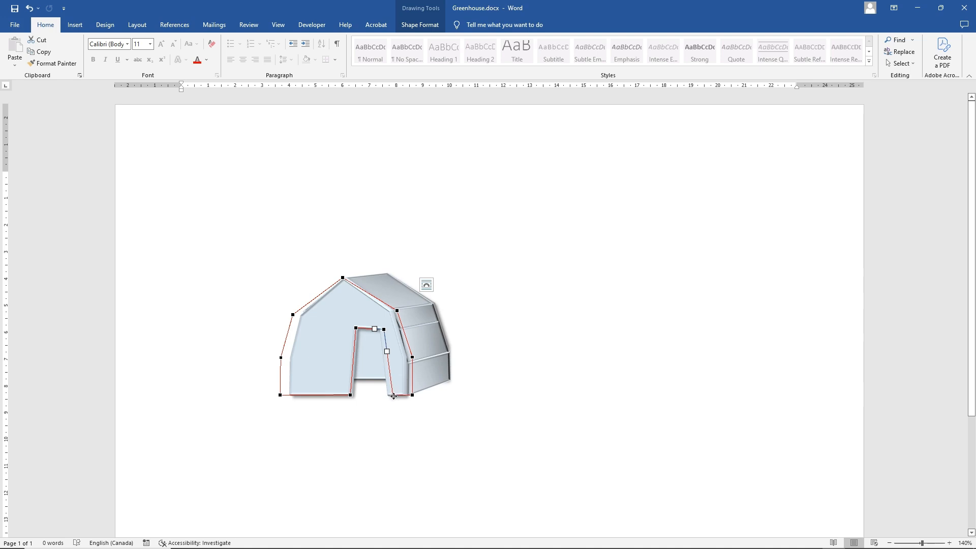
pyautogui.click(379, 412)
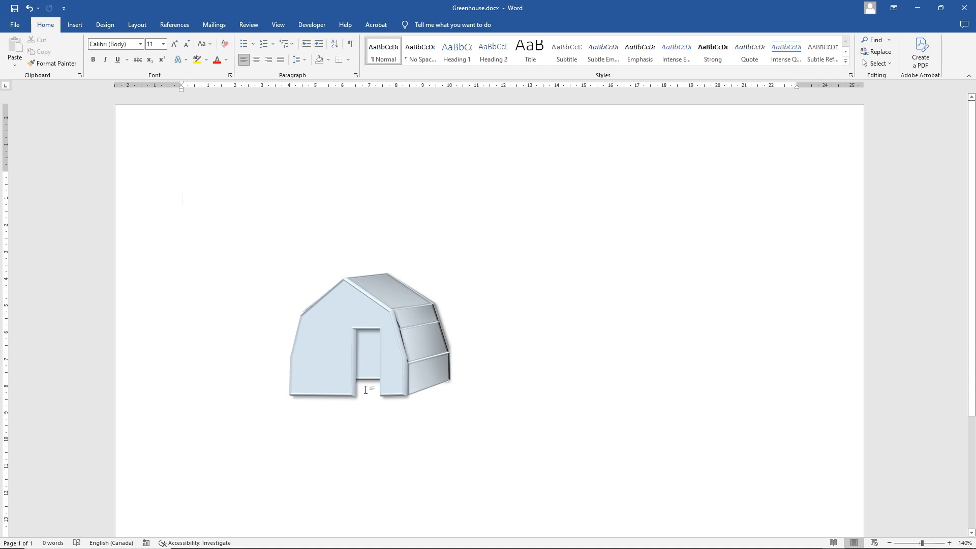
# Draw a pentagon about 5.69 cm high and 5.27 cm wide in the empty area beside the greenhouse
pyautogui.click(333, 330)
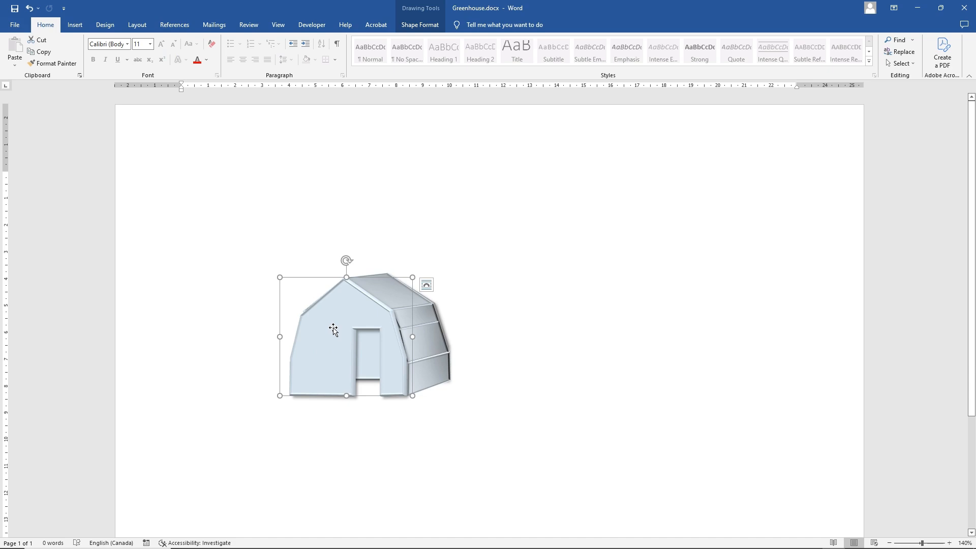
pyautogui.click(77, 26)
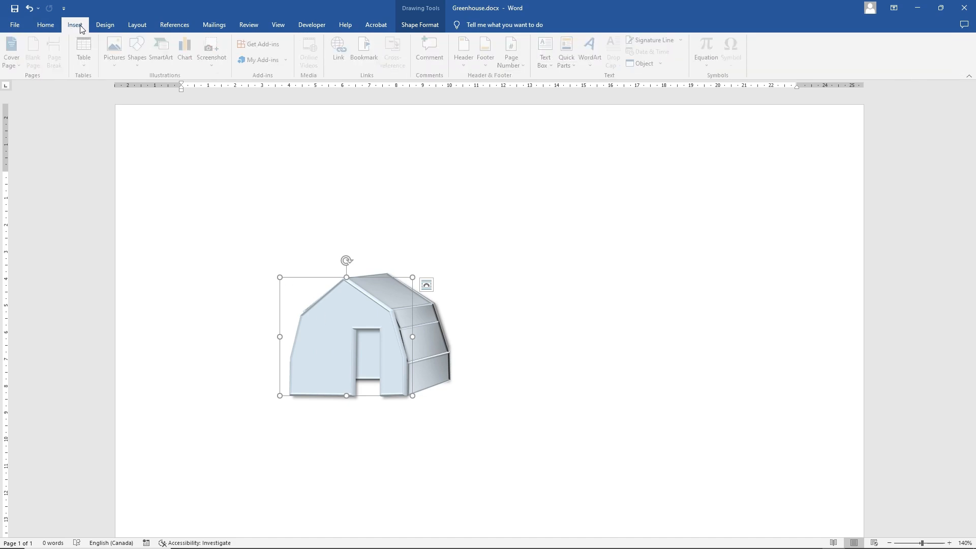
pyautogui.click(140, 51)
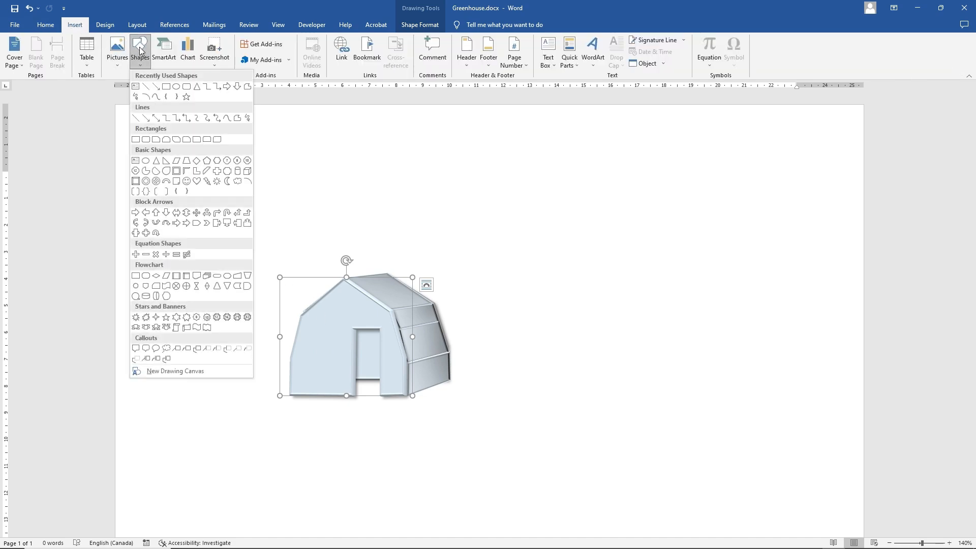
pyautogui.click(207, 161)
pyautogui.moveTo(476, 174); pyautogui.dragTo(618, 327)
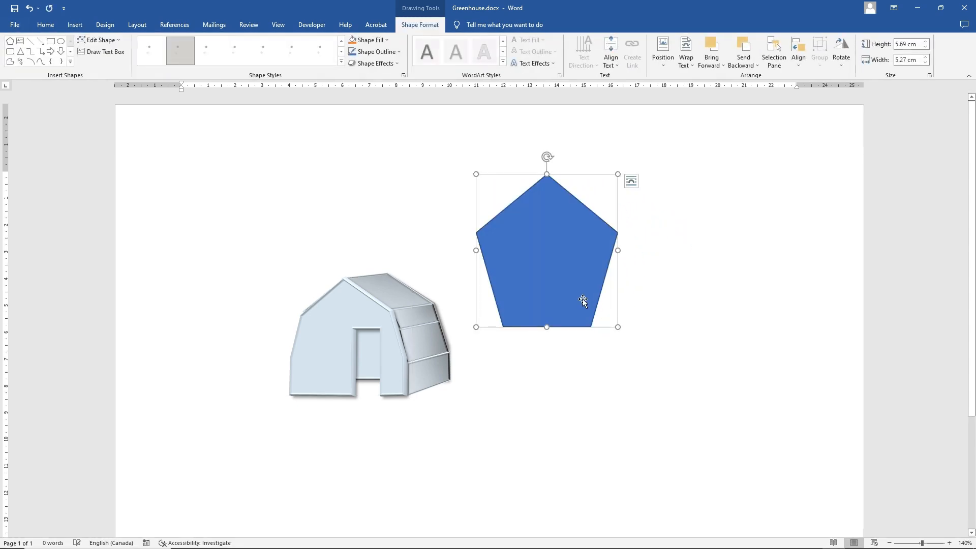
# Edit the pentagon's points, spreading its two bottom corners outward and pulling its two shoulder corners slightly inward
pyautogui.rightClick(563, 295)
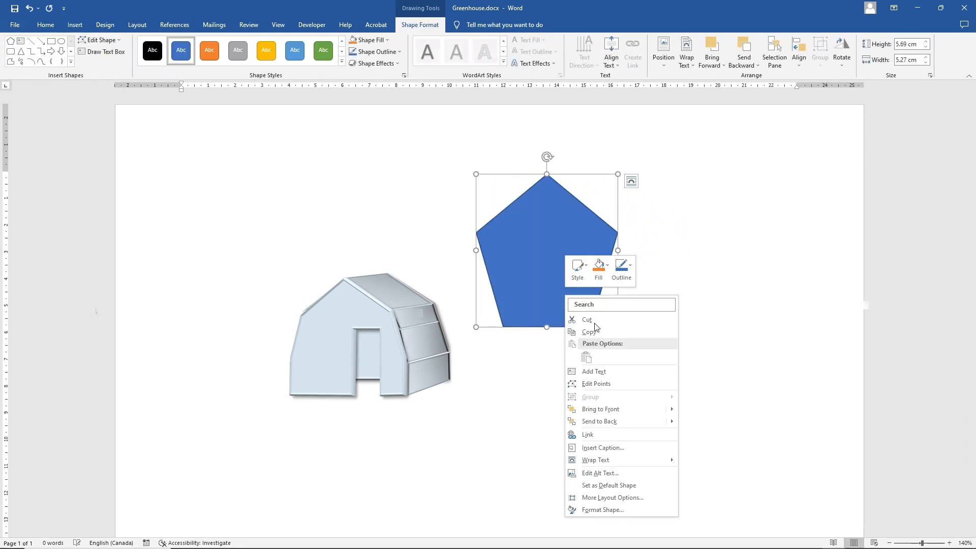
pyautogui.click(602, 383)
pyautogui.moveTo(588, 326); pyautogui.dragTo(618, 327)
pyautogui.moveTo(503, 327); pyautogui.dragTo(479, 327)
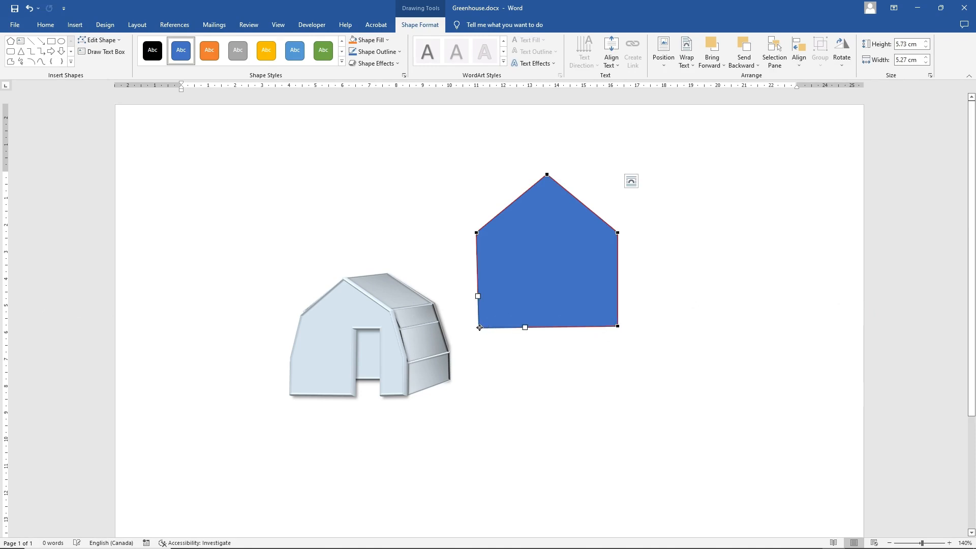
pyautogui.moveTo(476, 234); pyautogui.dragTo(487, 235)
pyautogui.moveTo(617, 233)
pyautogui.mouseDown()
pyautogui.moveTo(600, 237)
pyautogui.moveTo(608, 234)
pyautogui.mouseUp()
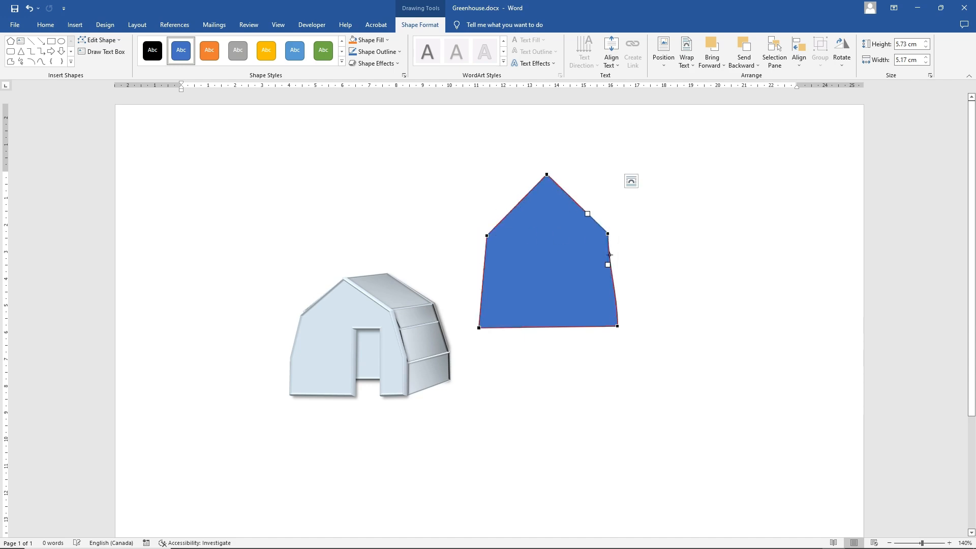
# Try converting the pentagon's right shoulder corner to a smooth point, and undo the conversion
pyautogui.rightClick(609, 233)
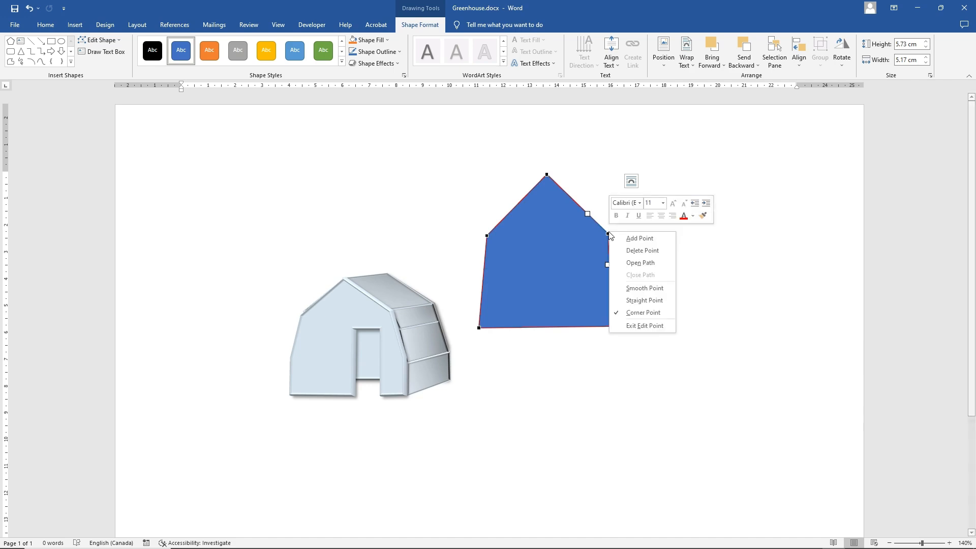
pyautogui.click(639, 288)
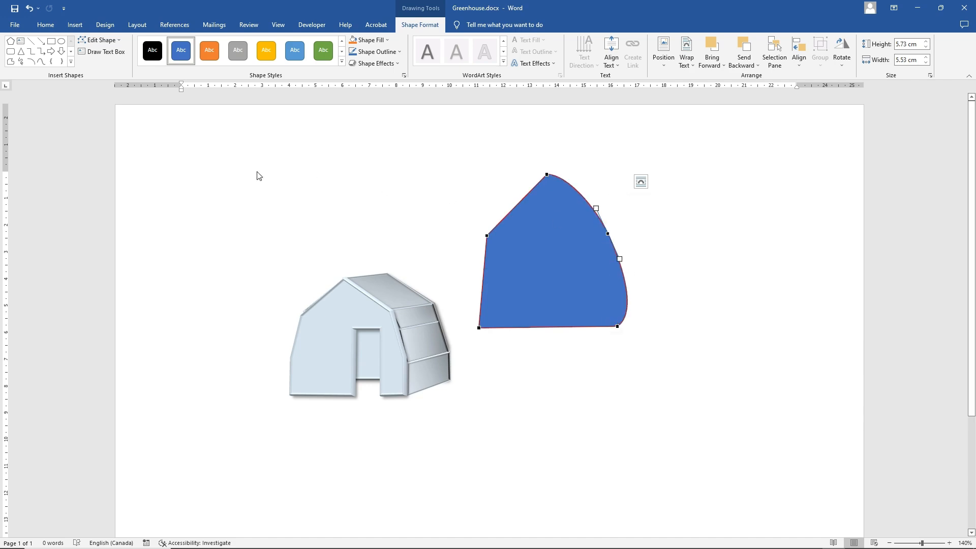
pyautogui.click(29, 9)
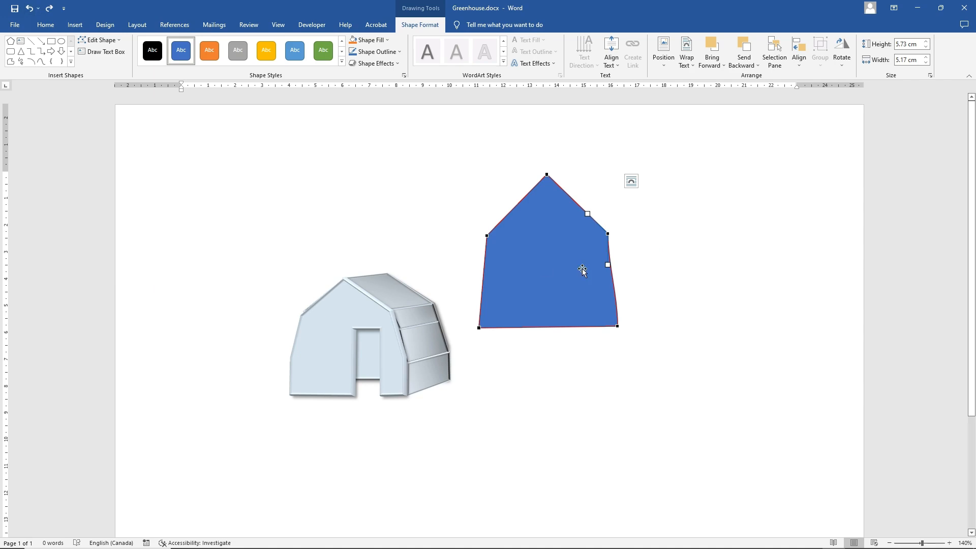
# Bend the pentagon's left side outward with an added point midway along the edge, and delete the shape
pyautogui.click(625, 322)
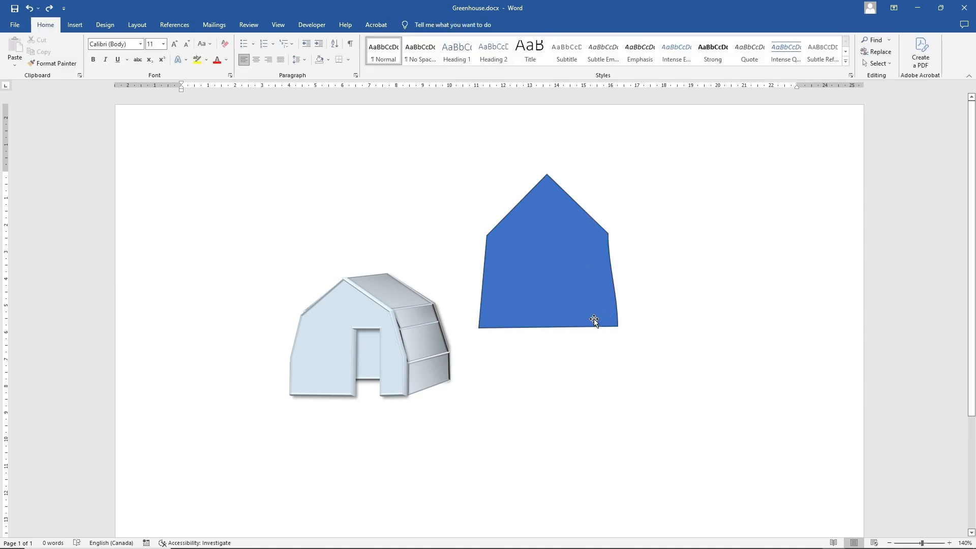
pyautogui.rightClick(481, 278)
pyautogui.click(515, 368)
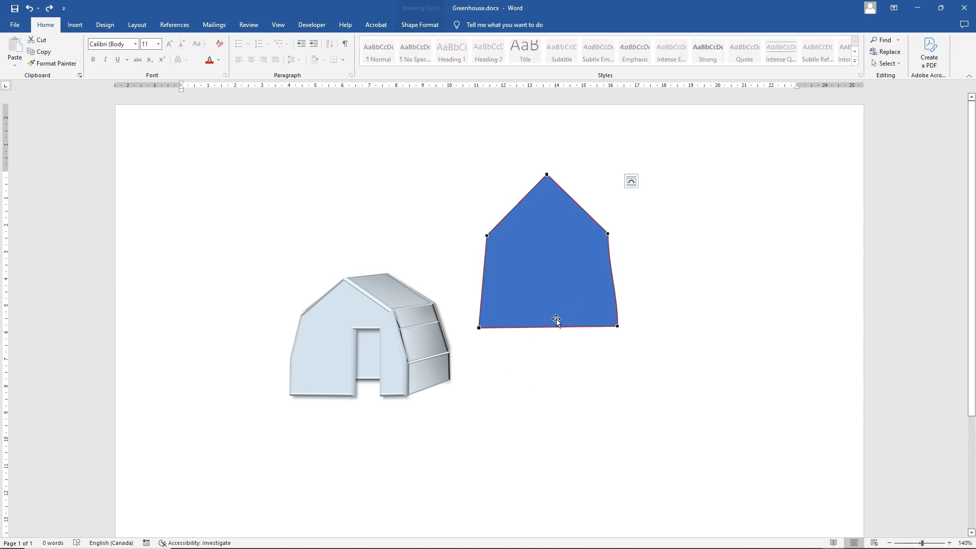
pyautogui.rightClick(483, 279)
pyautogui.click(511, 288)
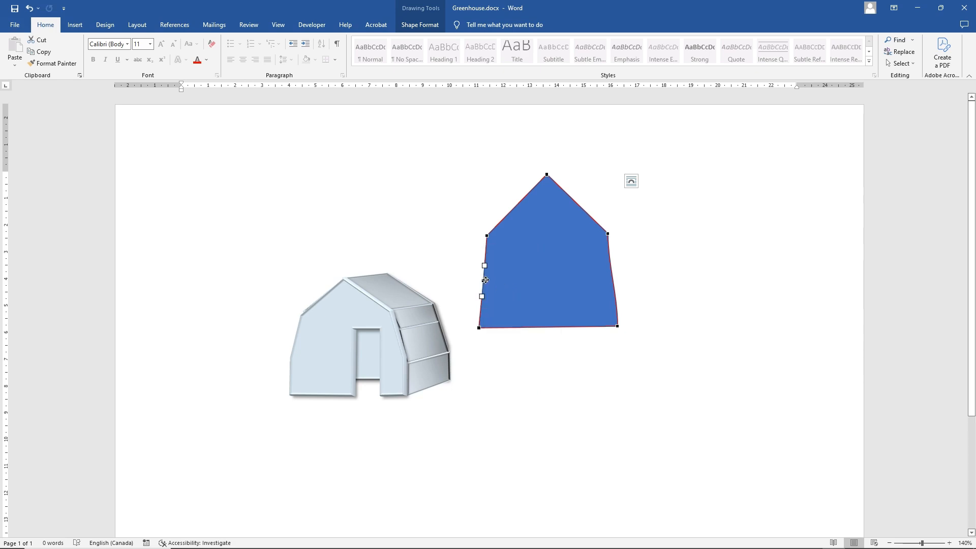
pyautogui.moveTo(478, 282); pyautogui.dragTo(476, 283)
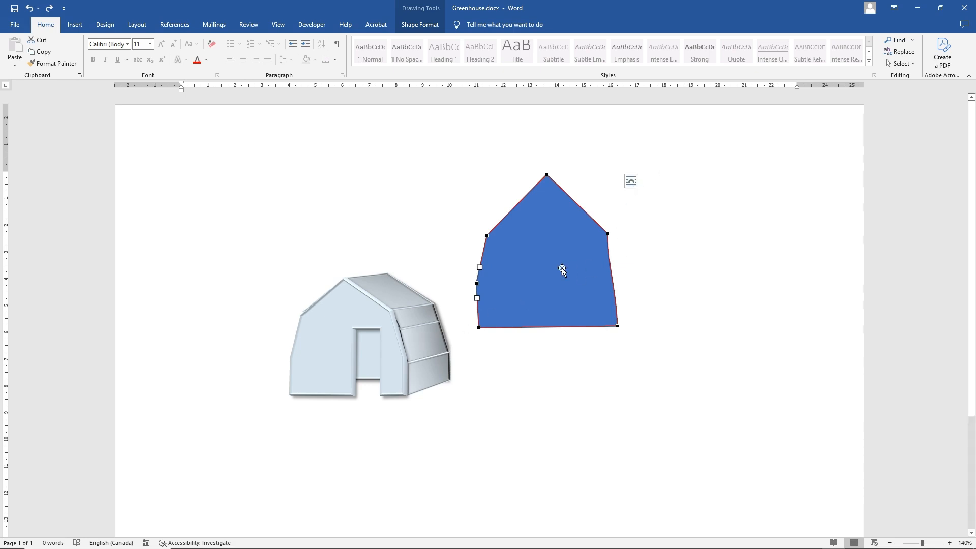
pyautogui.press('Delete')
# Set the solid fill transparency of the greenhouse's front wall to 62%
pyautogui.scroll(-2, 512, 262)
pyautogui.click(366, 218)
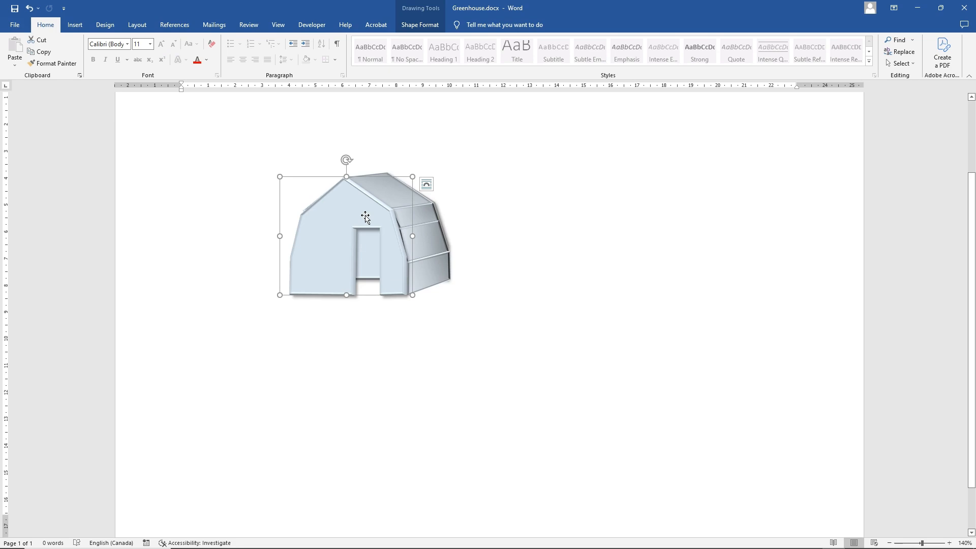
pyautogui.click(417, 31)
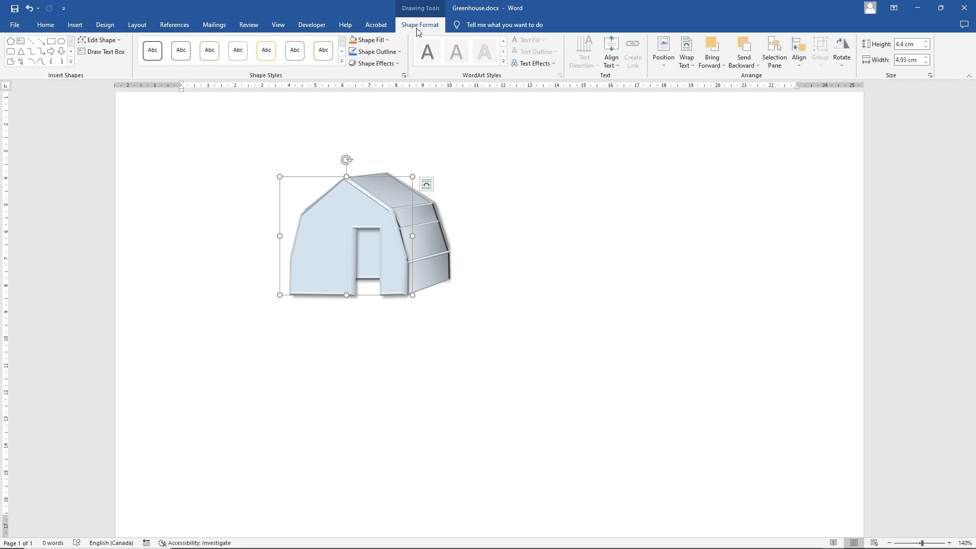
pyautogui.click(404, 76)
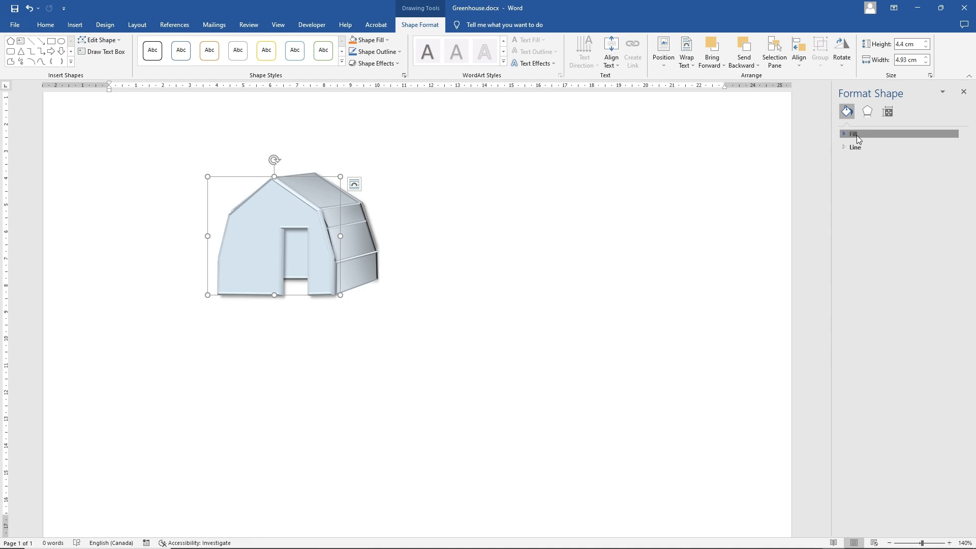
pyautogui.click(855, 134)
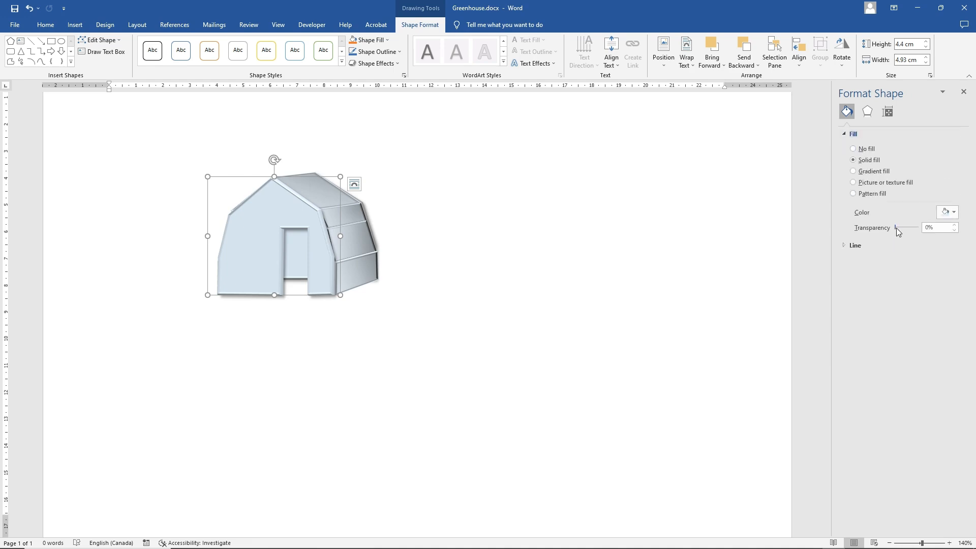
pyautogui.moveTo(895, 227); pyautogui.dragTo(901, 229)
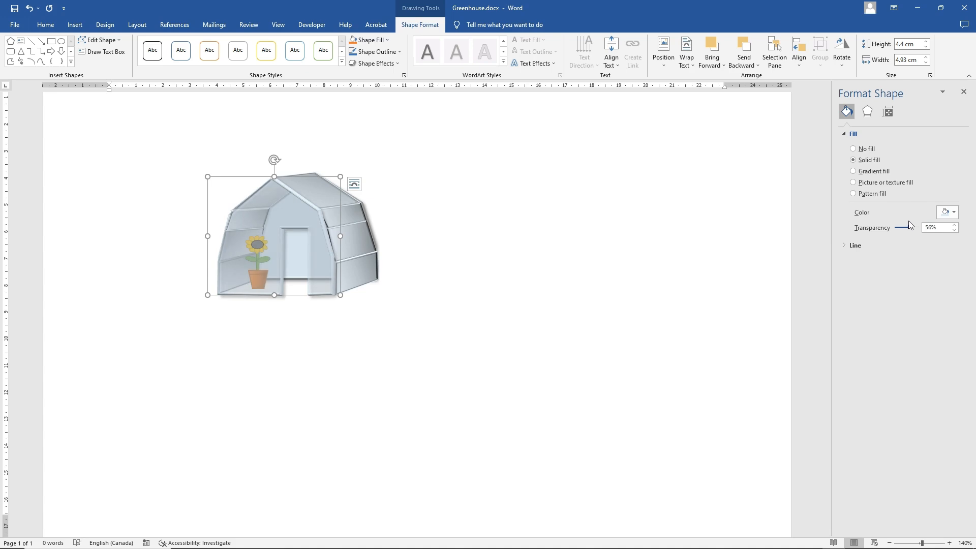
pyautogui.click(254, 309)
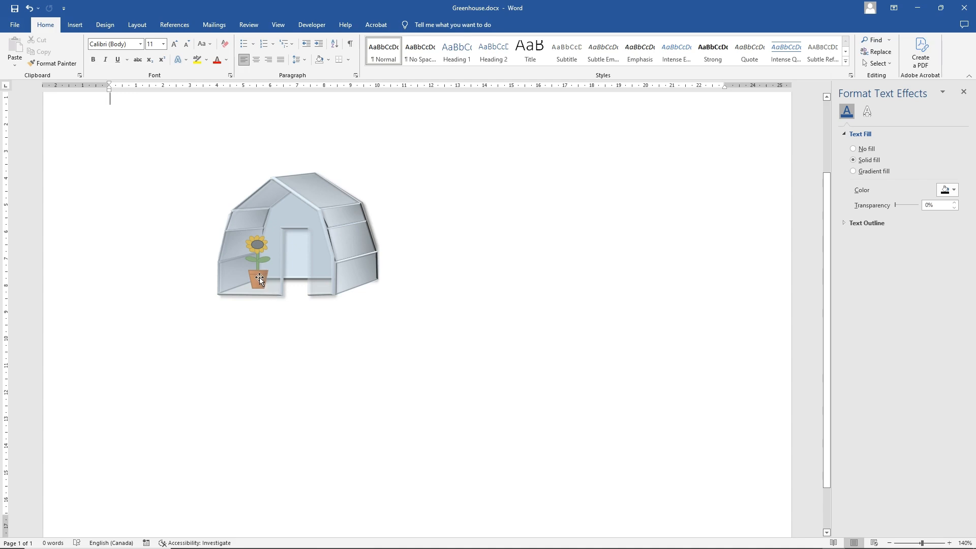
# Send the greenhouse's front wall to the back and move the potted sunflower slightly to the right
pyautogui.click(278, 216)
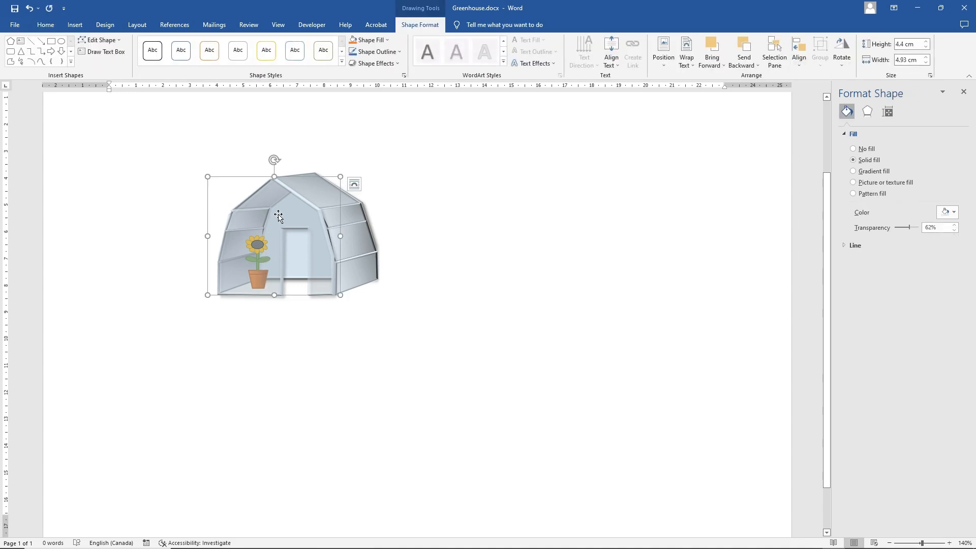
pyautogui.rightClick(278, 214)
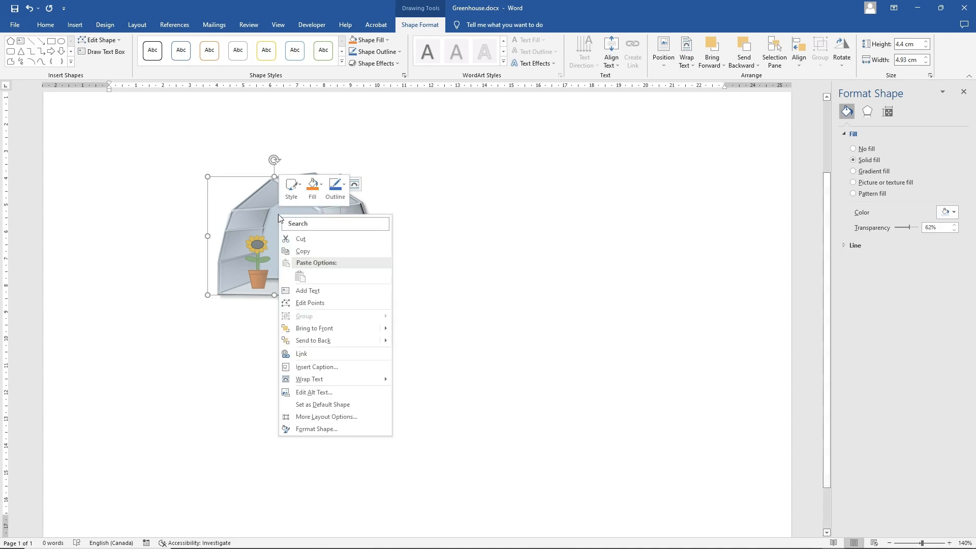
pyautogui.click(320, 328)
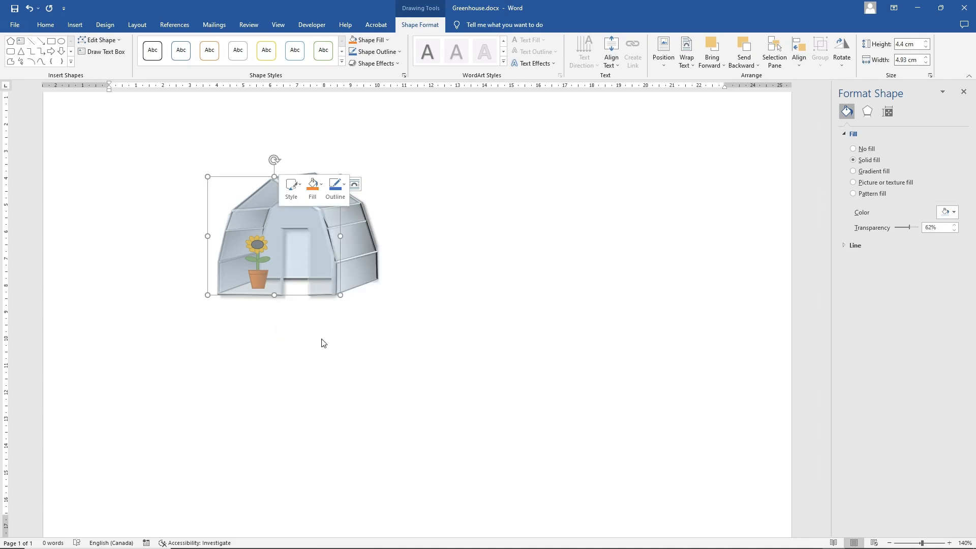
pyautogui.click(259, 268)
pyautogui.moveTo(260, 269); pyautogui.dragTo(282, 263)
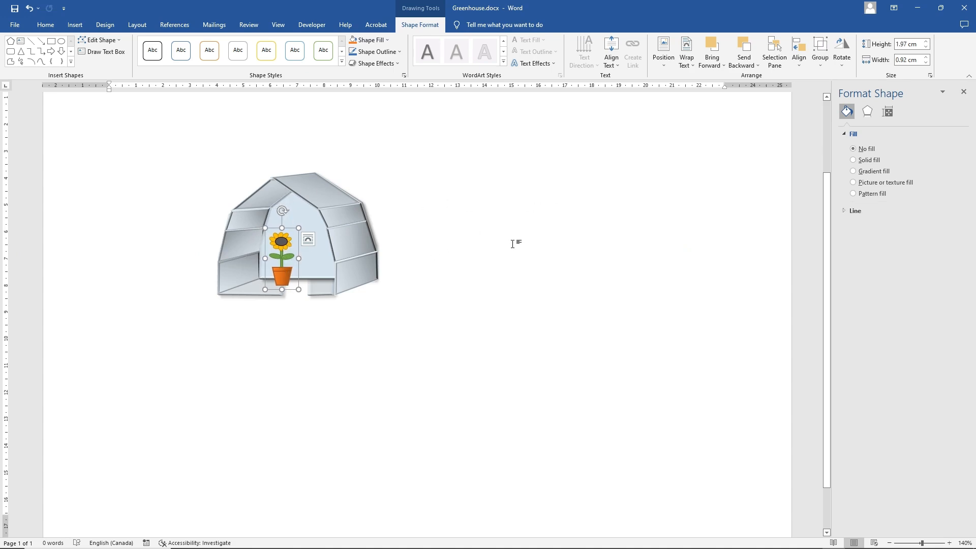
# Try to select the front wall behind the other shapes directly in the drawing, and clear the selection
pyautogui.click(337, 218)
pyautogui.click(295, 208)
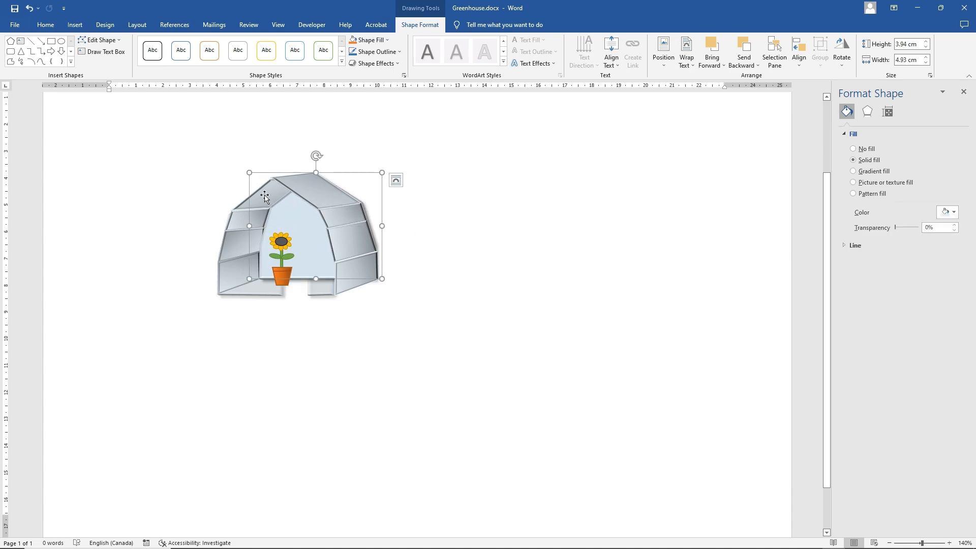
pyautogui.click(509, 205)
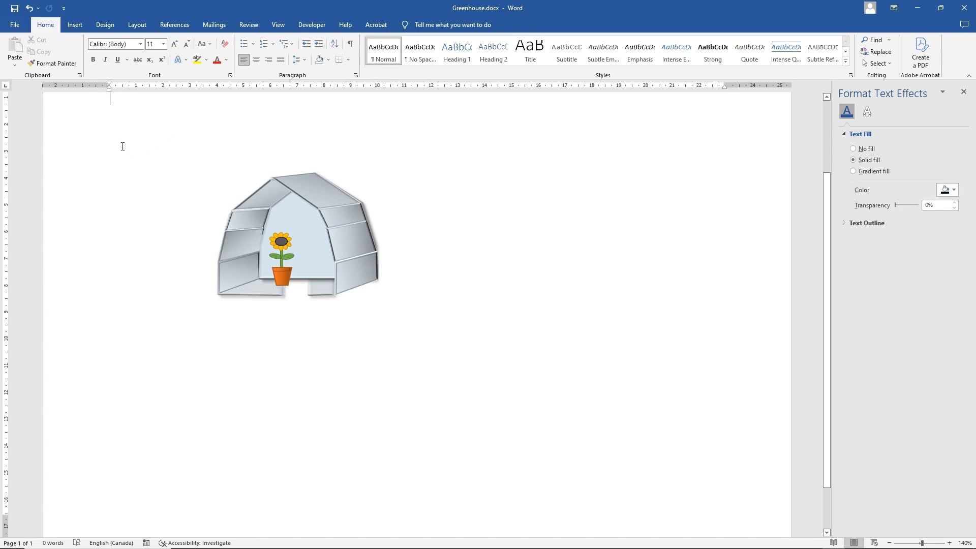
# Enter the text "ALT – F10" above the greenhouse and set its font size to 36
pyautogui.write('ALT ')
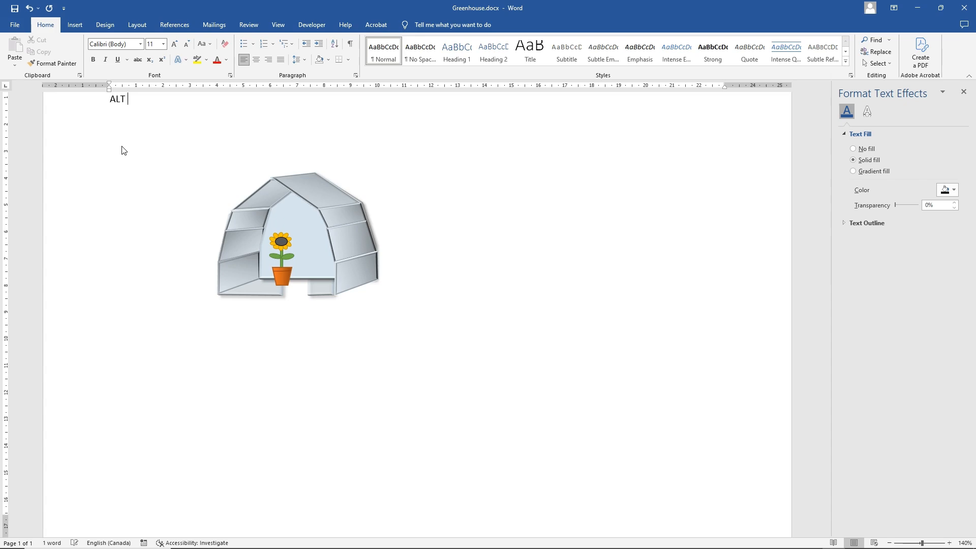
pyautogui.write('- F1')
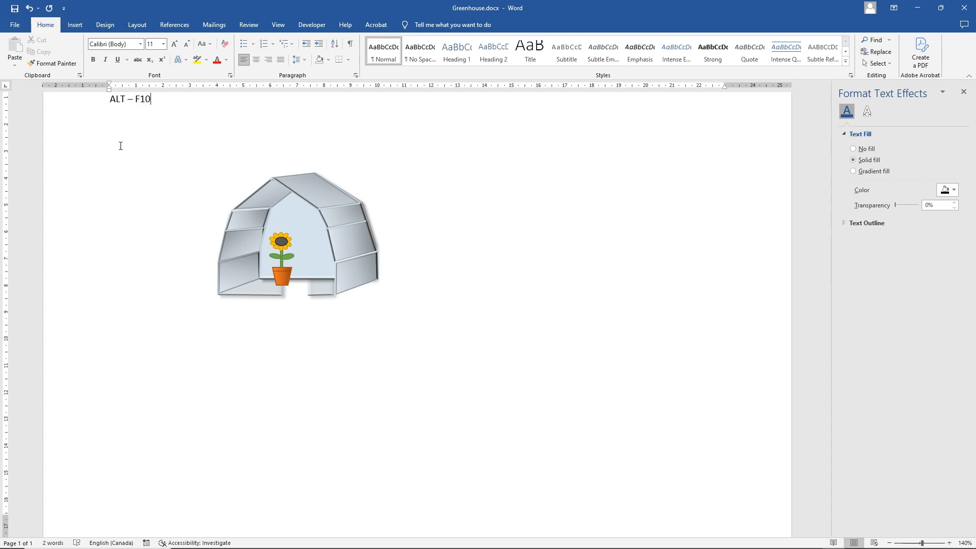
pyautogui.click(100, 142)
pyautogui.click(364, 144)
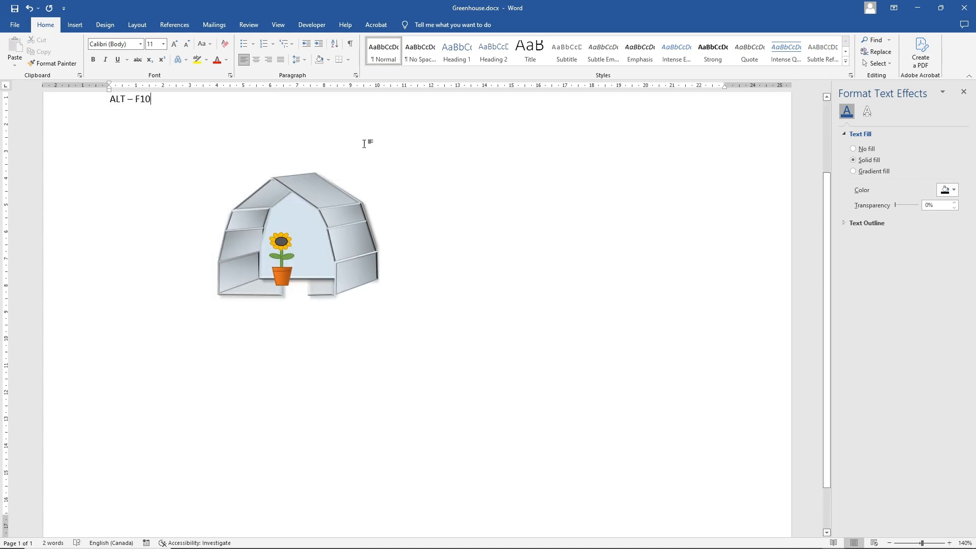
pyautogui.tripleClick(155, 103)
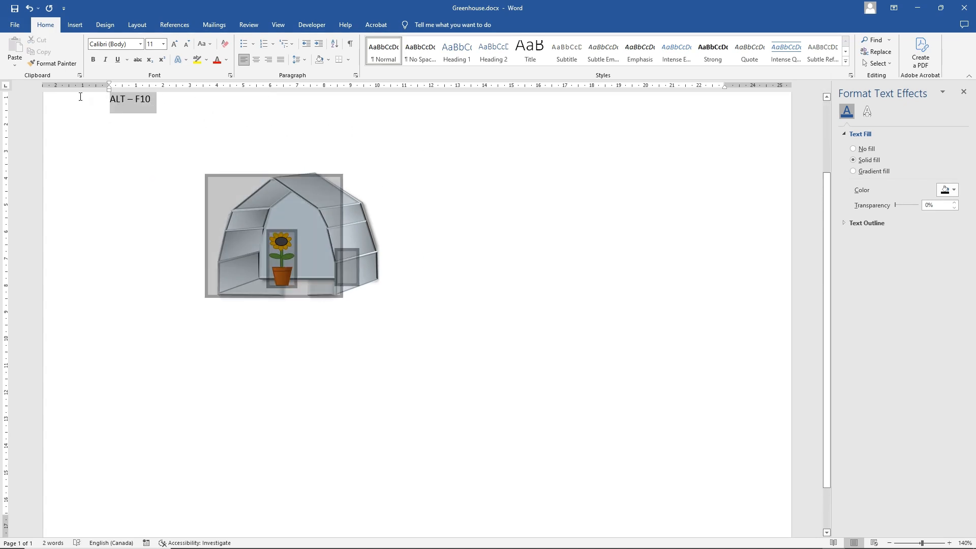
pyautogui.click(163, 44)
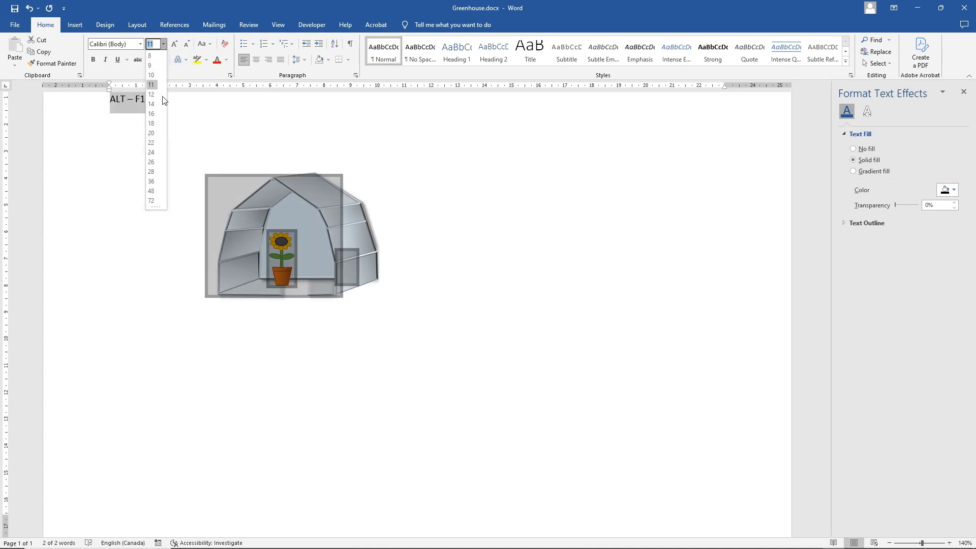
pyautogui.click(152, 181)
pyautogui.click(529, 200)
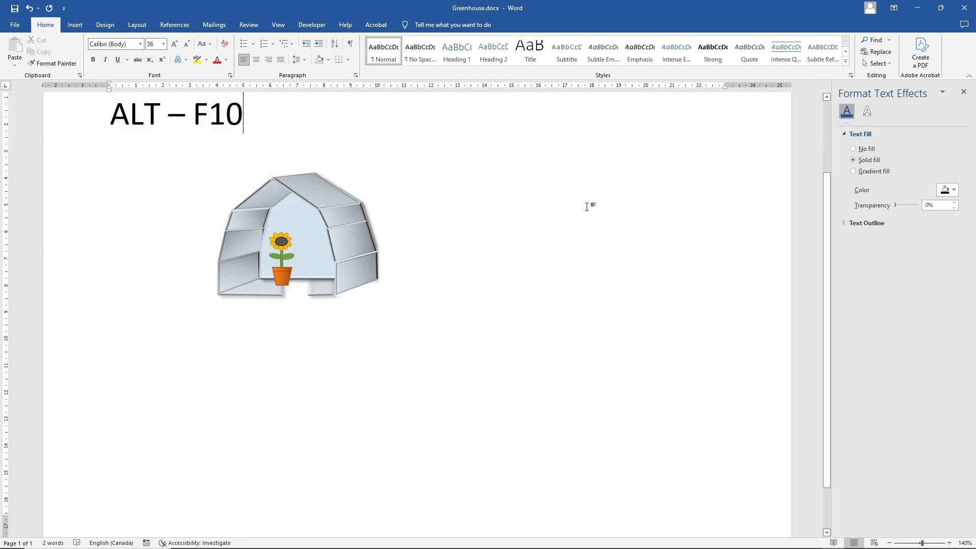
# Display the list of all shapes in the document and select several entries in turn to identify which drawing part each one is
pyautogui.hotkey('alt', 'F10')
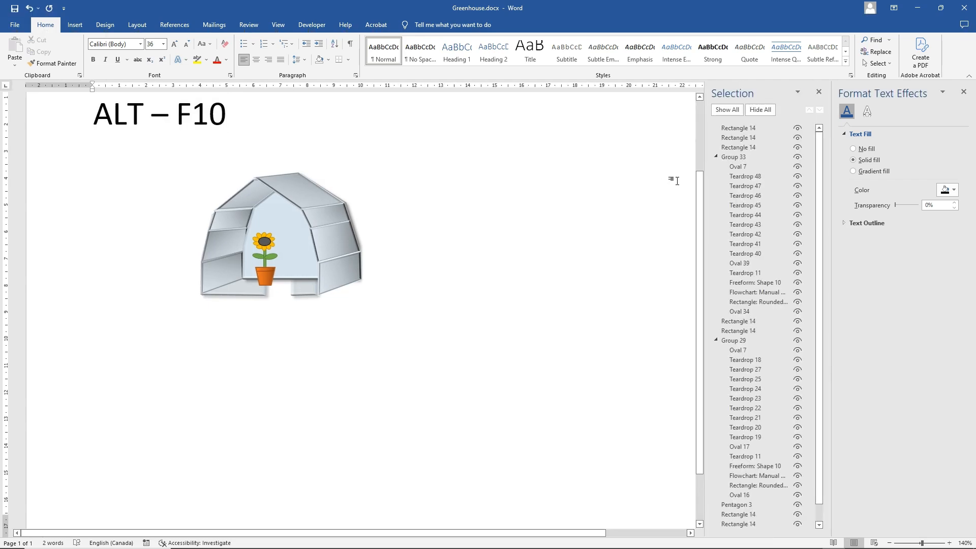
pyautogui.click(743, 187)
pyautogui.click(745, 217)
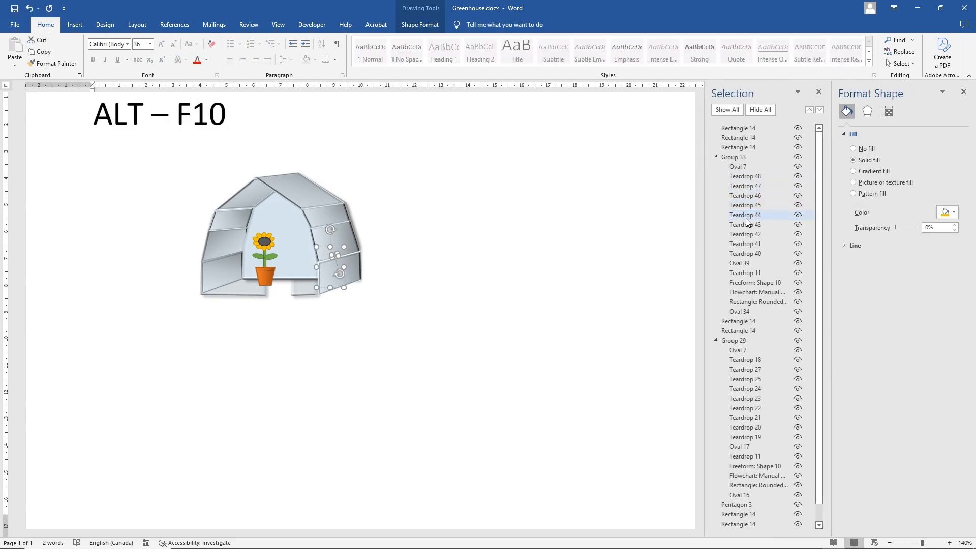
pyautogui.click(751, 253)
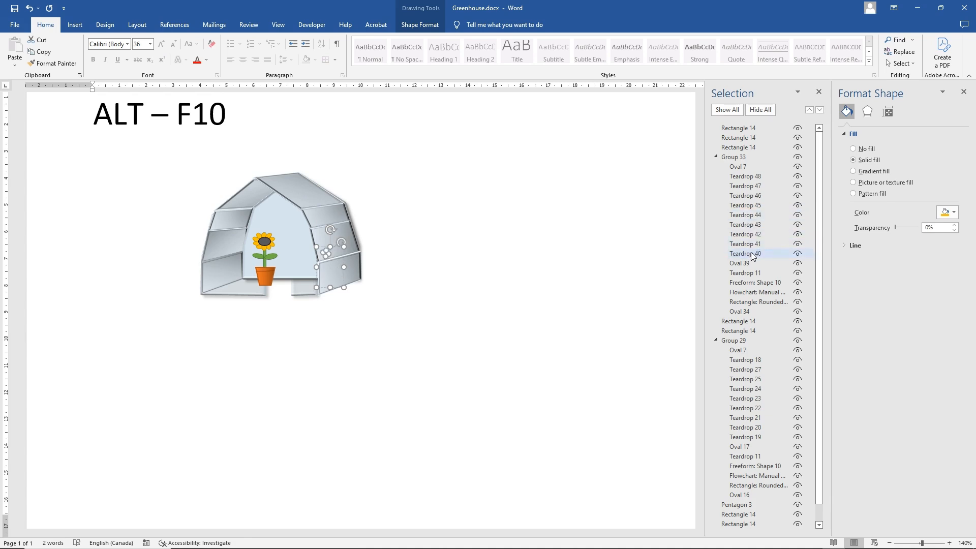
pyautogui.click(754, 283)
pyautogui.scroll(-2, 821, 295)
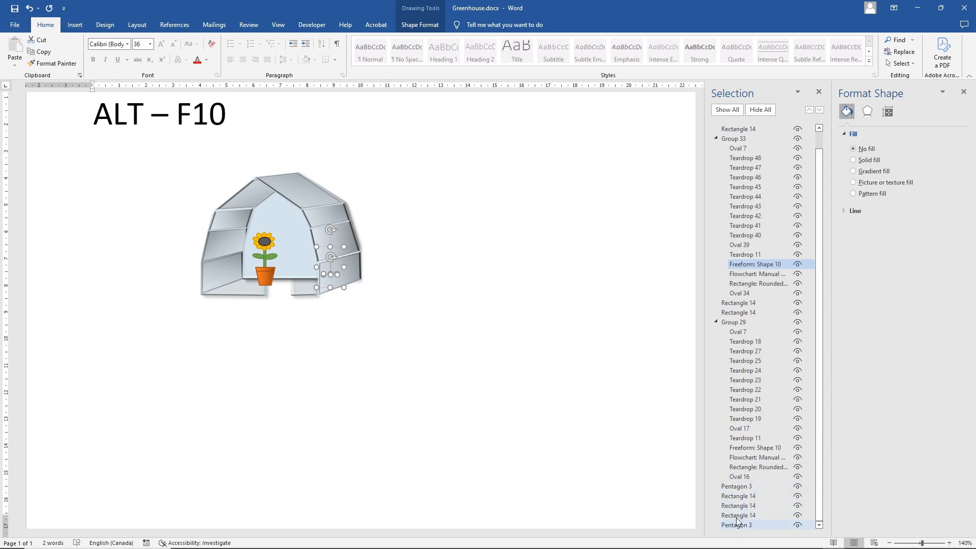
pyautogui.click(738, 488)
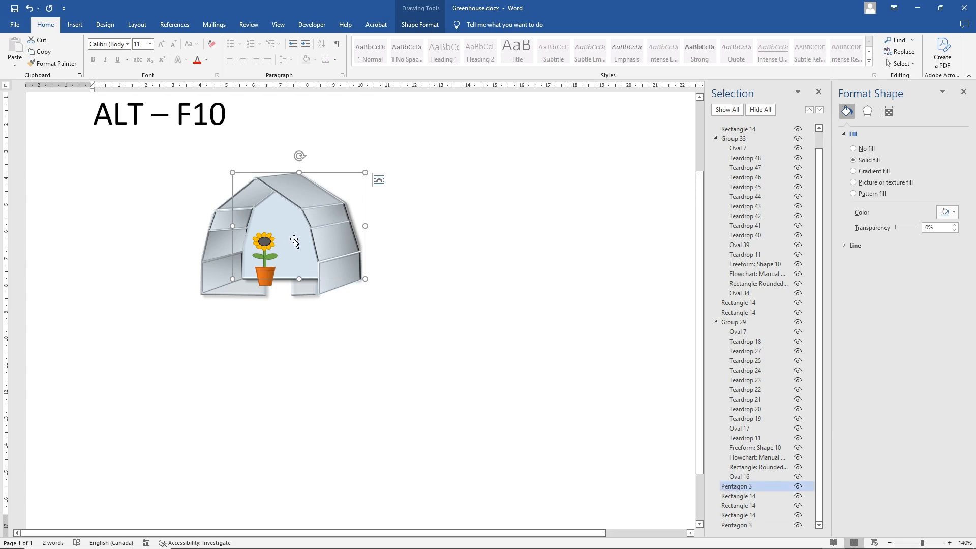
# Select the front wall by the last "Pentagon 3" entry in the shape list and bring it to the front
pyautogui.click(739, 527)
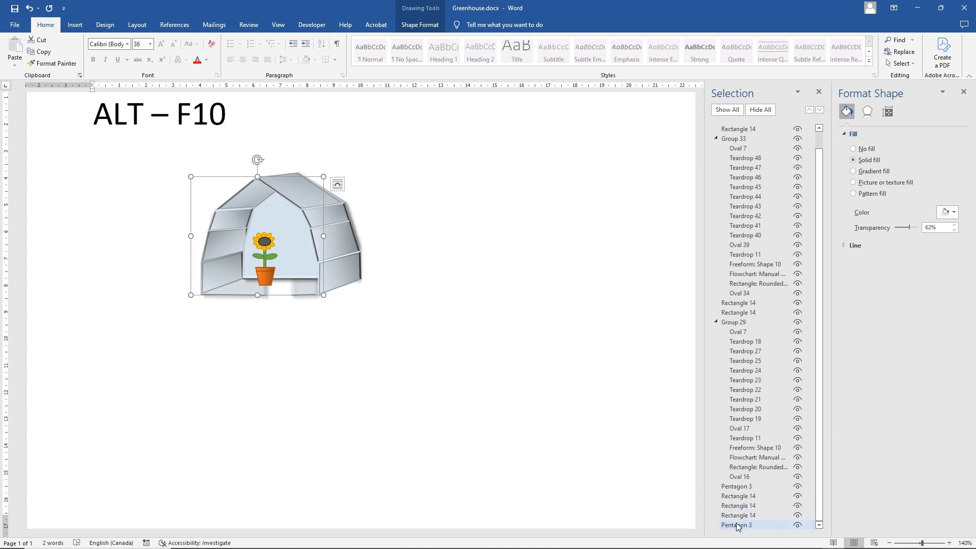
pyautogui.click(737, 526)
pyautogui.press('Return')
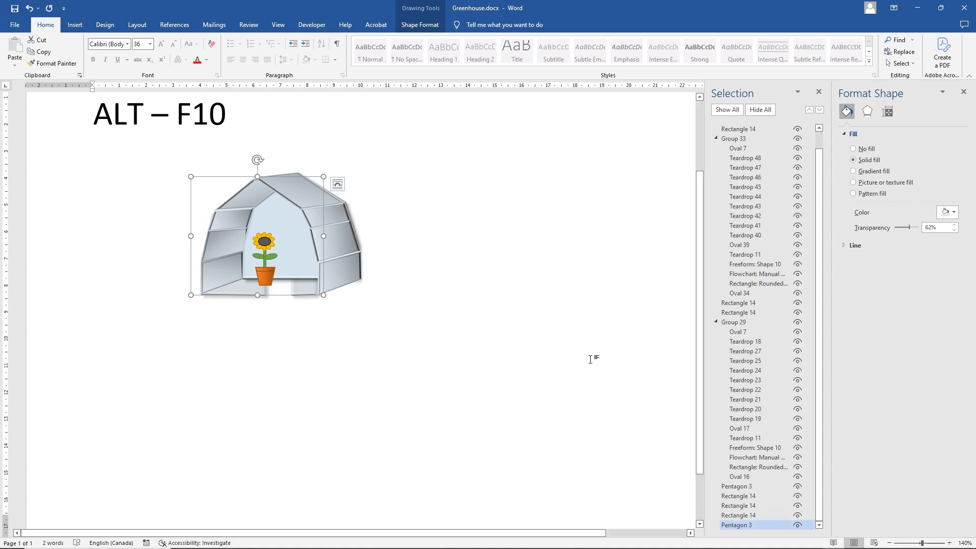
pyautogui.click(422, 25)
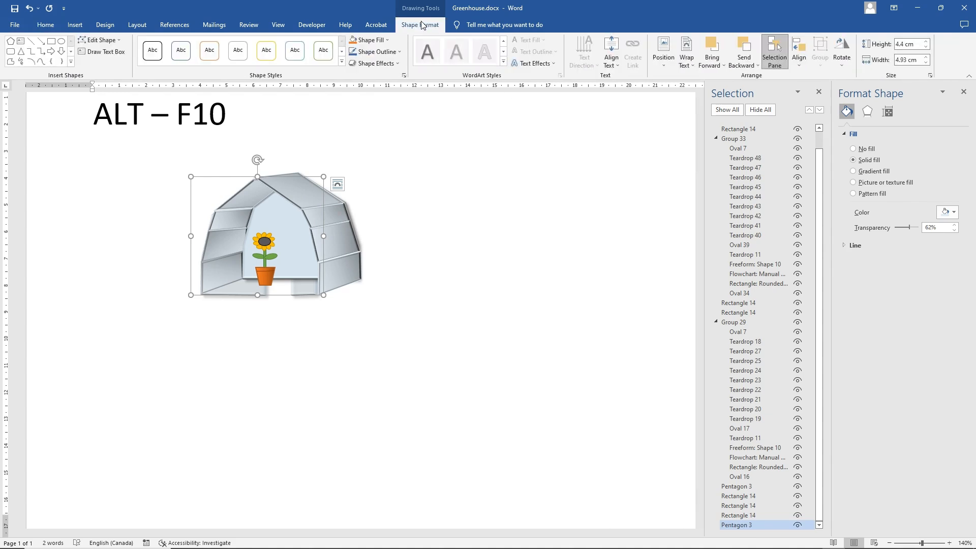
pyautogui.click(724, 67)
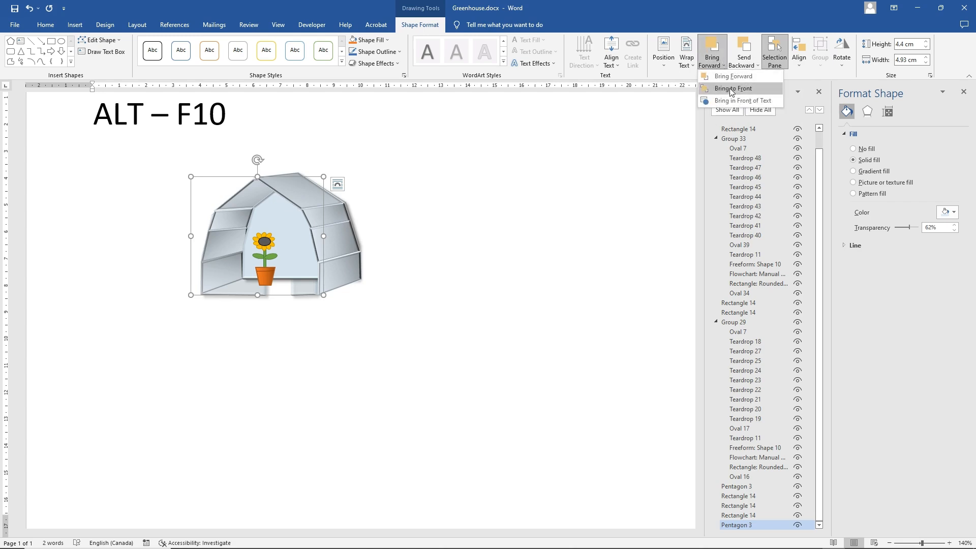
pyautogui.click(729, 89)
pyautogui.click(514, 156)
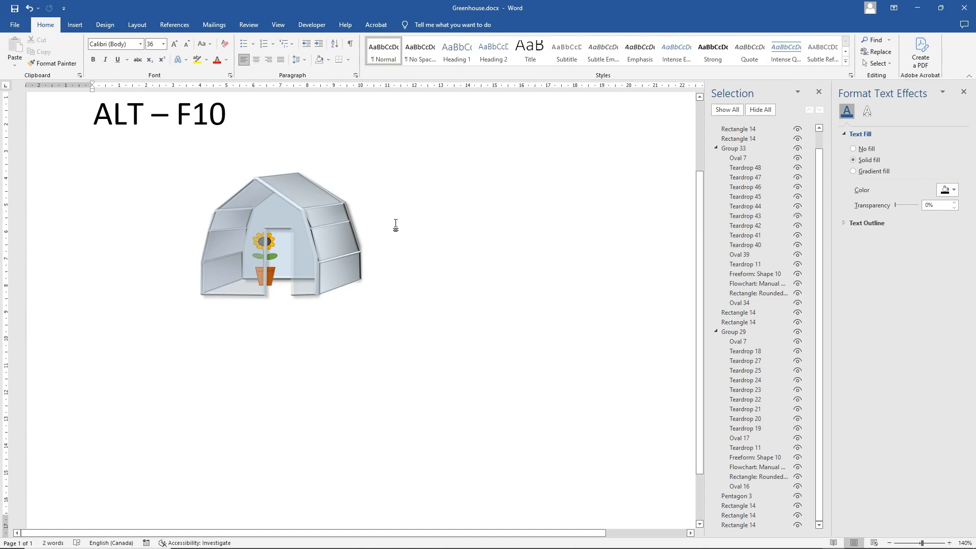
# Set the front wall's solid fill transparency to 30% and nudge the potted sunflower slightly to the left
pyautogui.click(249, 268)
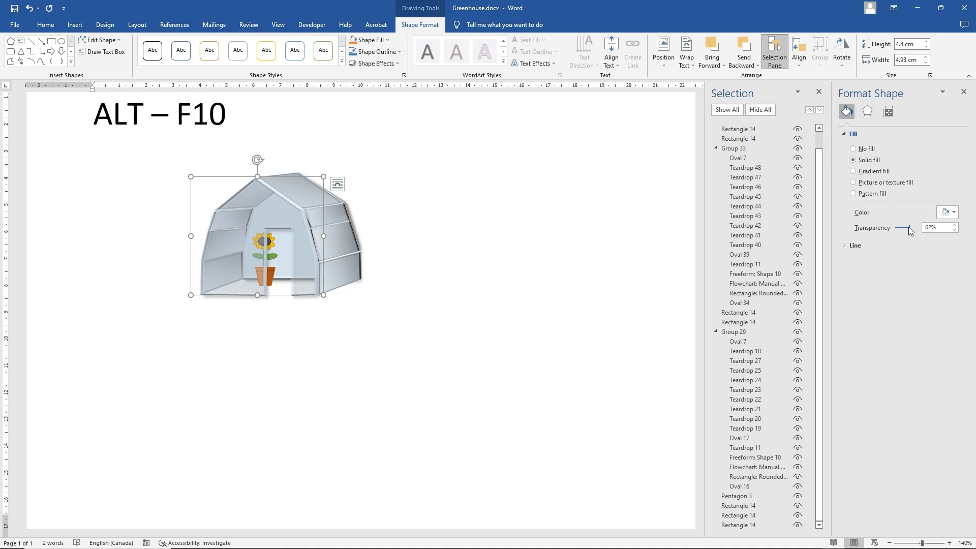
pyautogui.moveTo(909, 231); pyautogui.dragTo(903, 228)
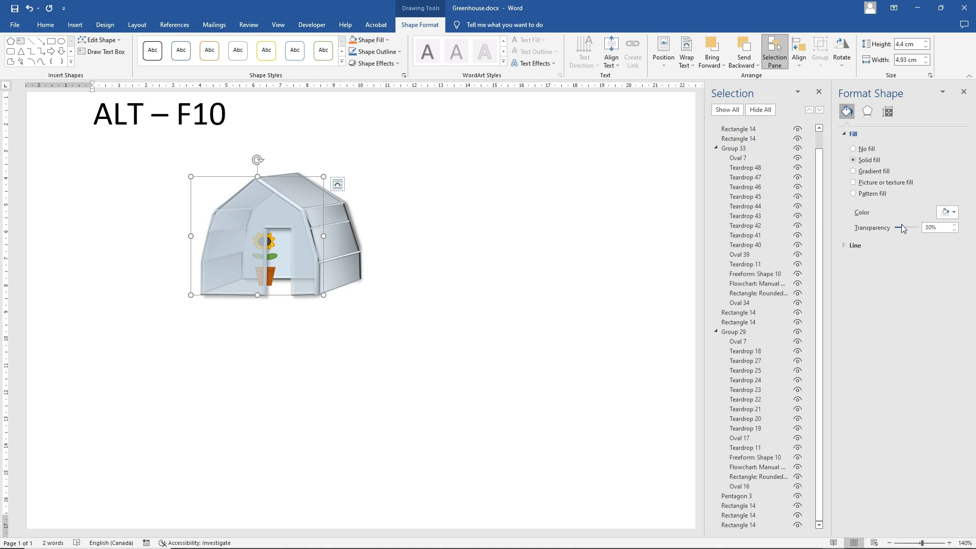
pyautogui.click(271, 276)
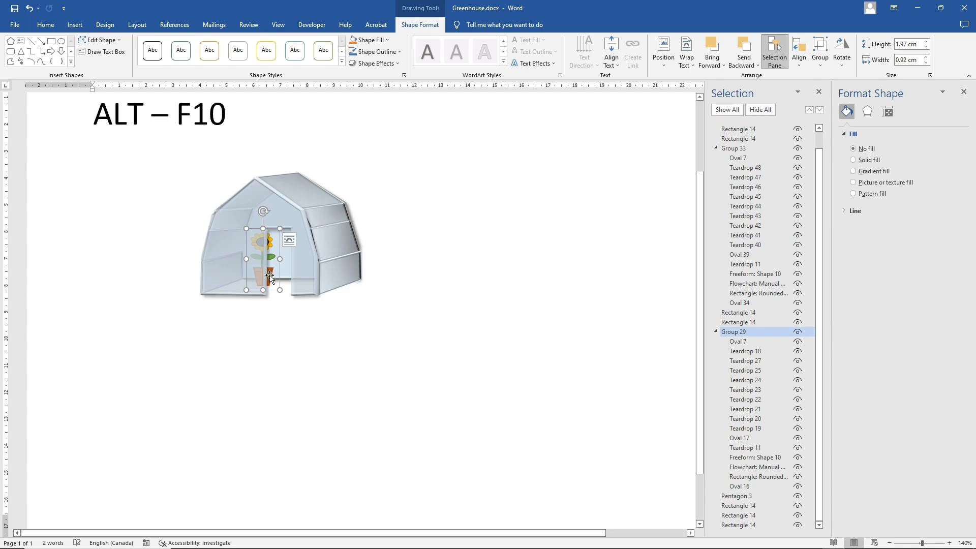
pyautogui.click(456, 304)
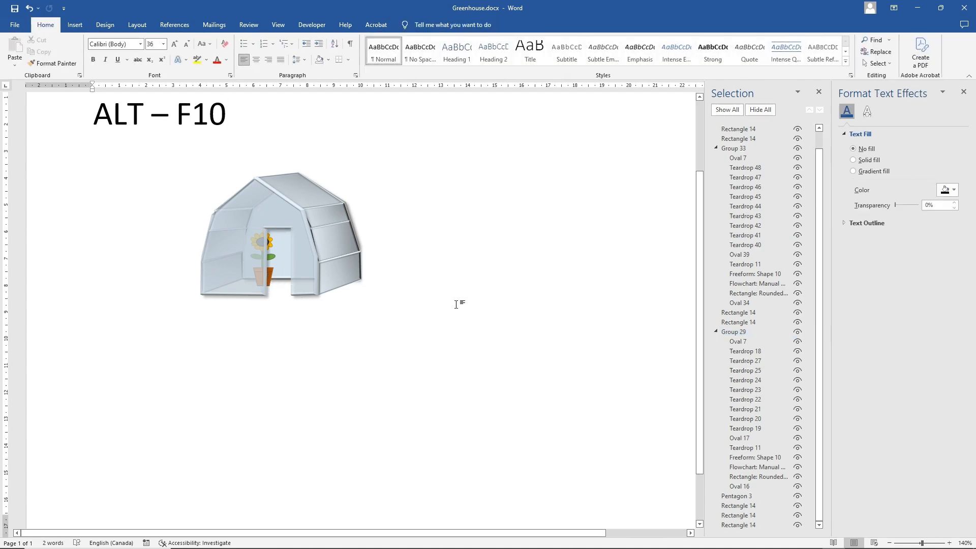
# Raise the first gradient stop's transparency on the three right side wall panels, using 59% for the middle one and 55% for the lowest
pyautogui.click(337, 235)
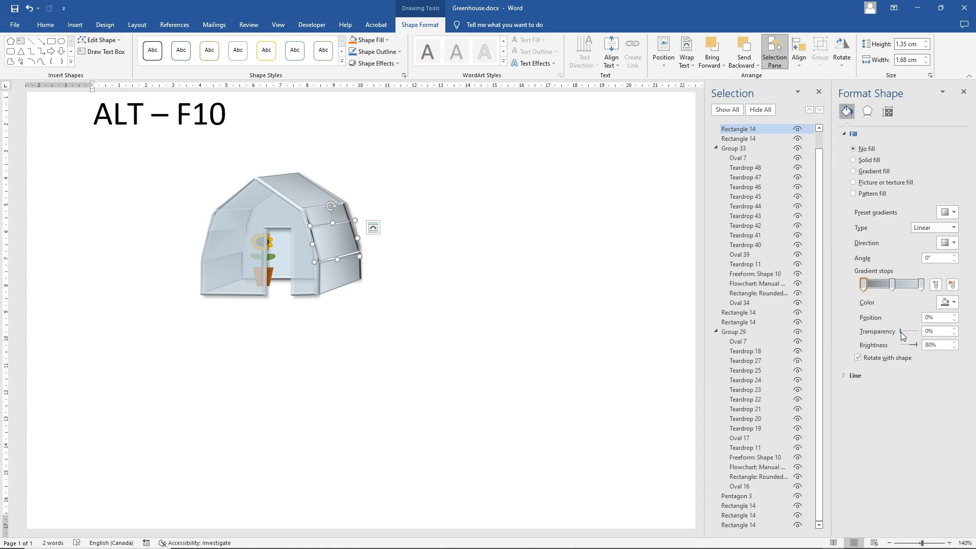
pyautogui.moveTo(900, 331); pyautogui.dragTo(908, 337)
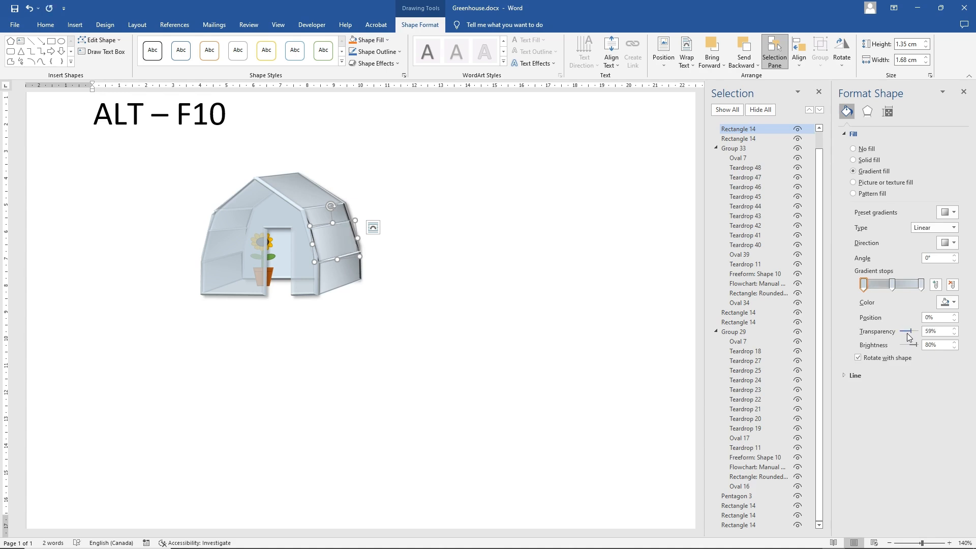
pyautogui.click(314, 218)
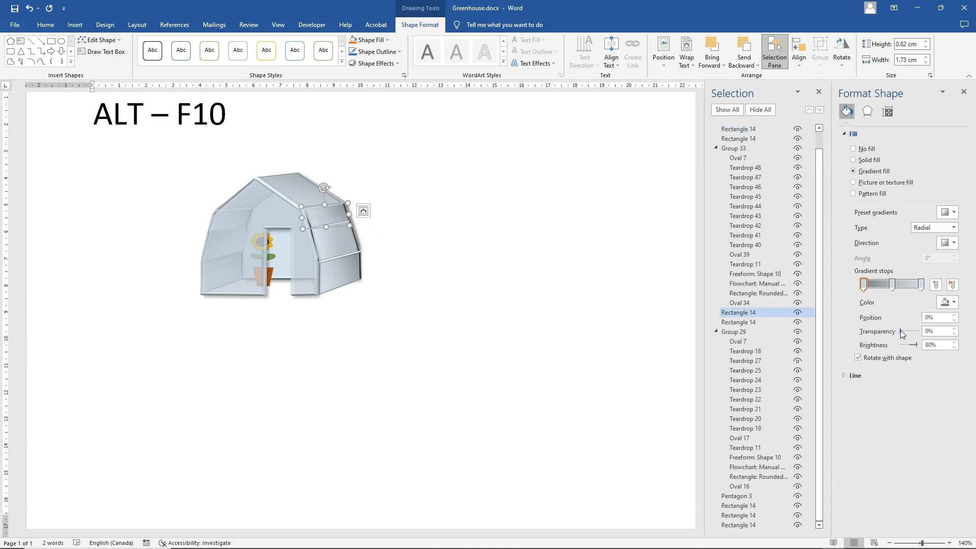
pyautogui.moveTo(900, 331); pyautogui.dragTo(909, 331)
pyautogui.click(330, 270)
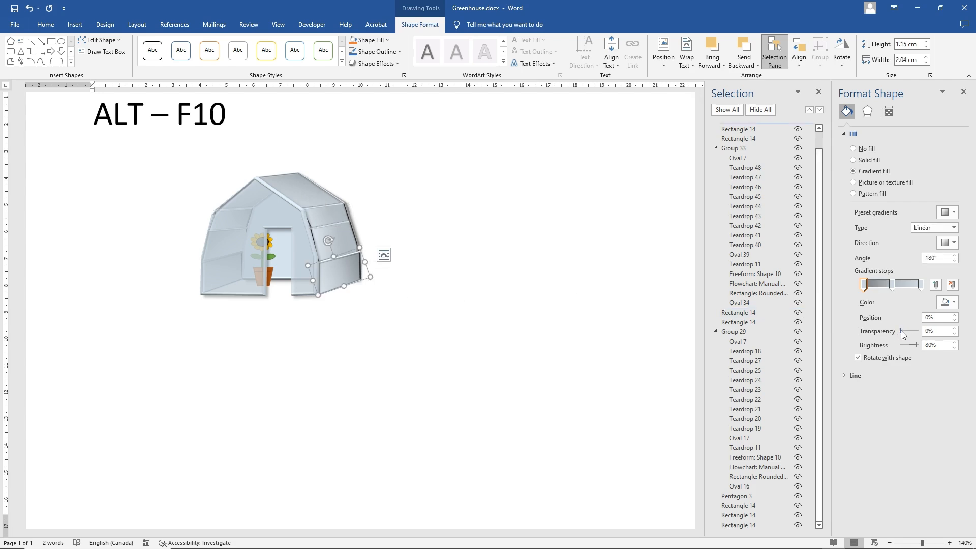
pyautogui.moveTo(900, 331); pyautogui.dragTo(911, 334)
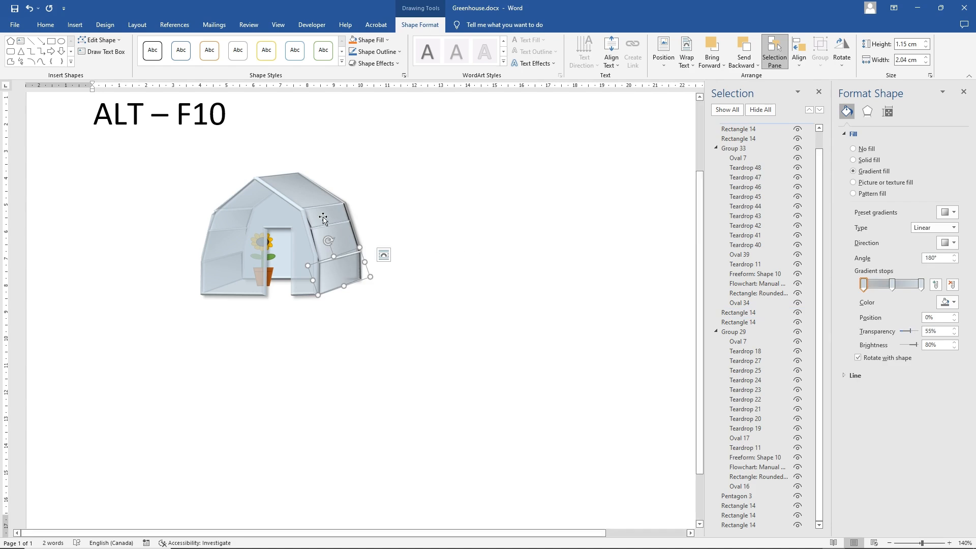
# Change the gradient fill of the right side wall's middle panel to a radial variation
pyautogui.click(336, 240)
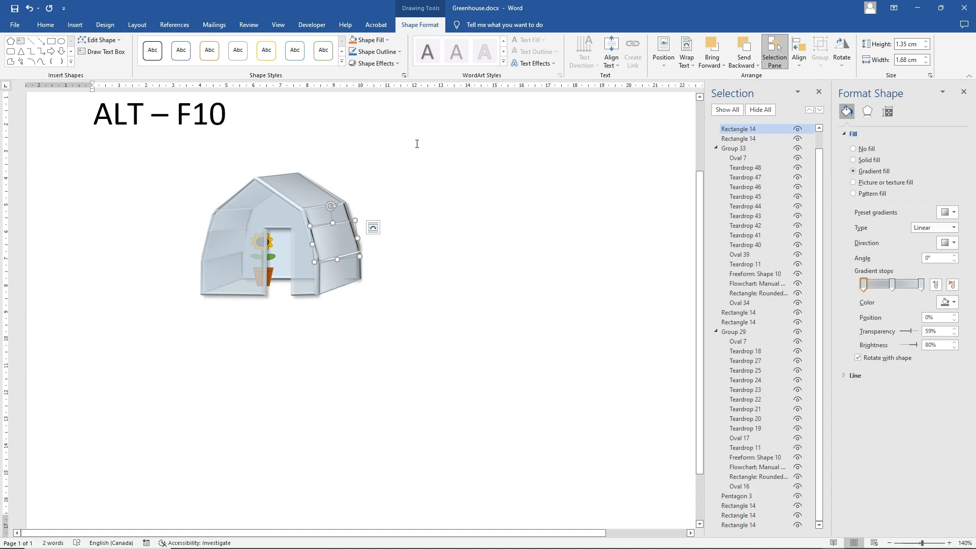
pyautogui.click(373, 41)
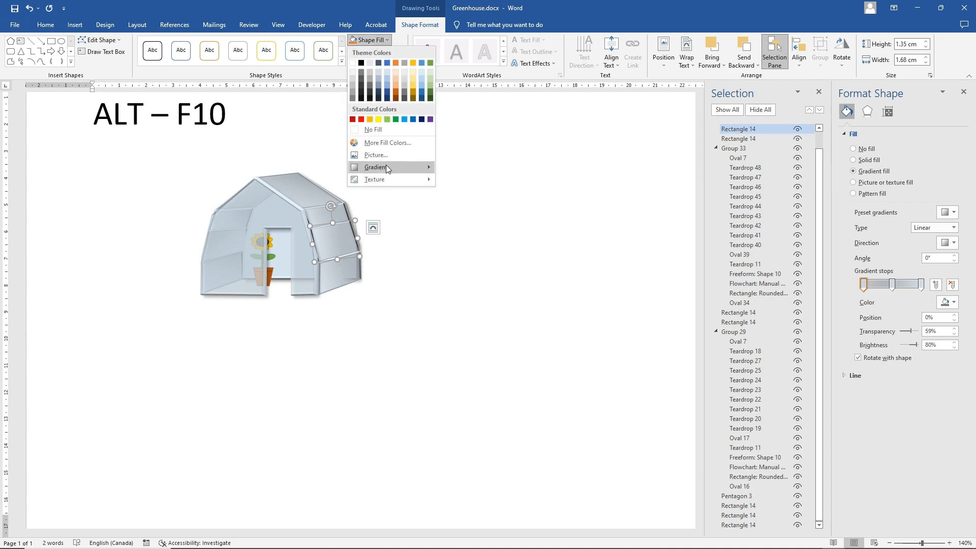
pyautogui.moveTo(387, 166)
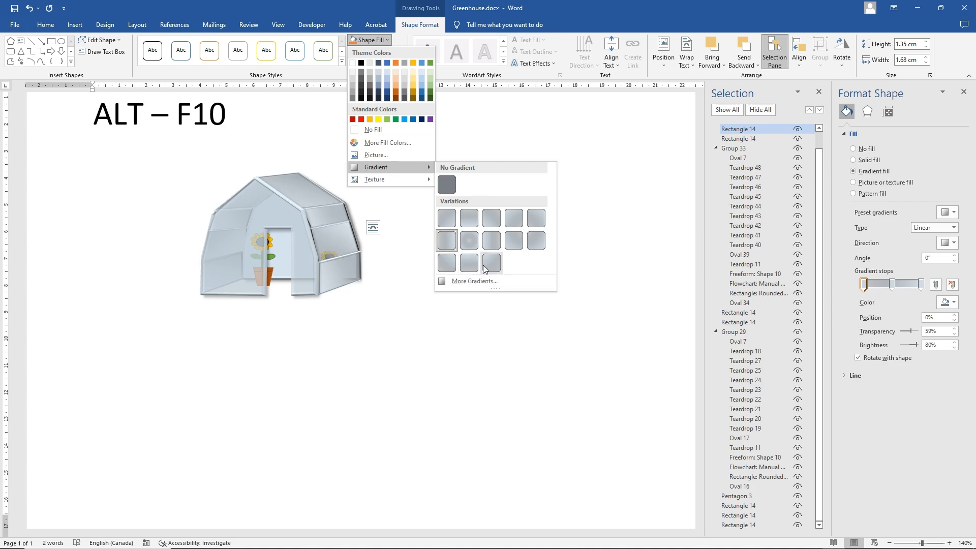
pyautogui.click(521, 224)
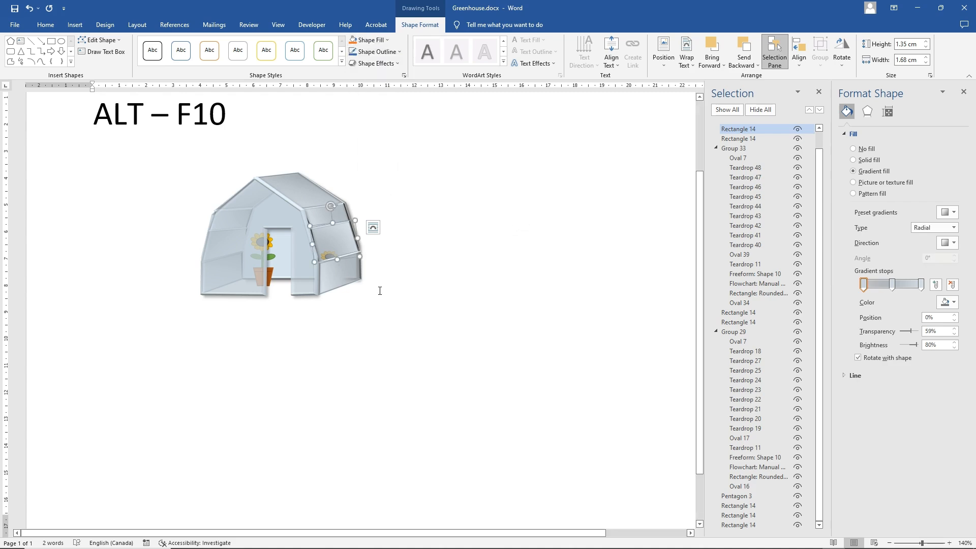
# Change the gradient fill of the right side wall's lowest panel to a radial variation
pyautogui.click(335, 280)
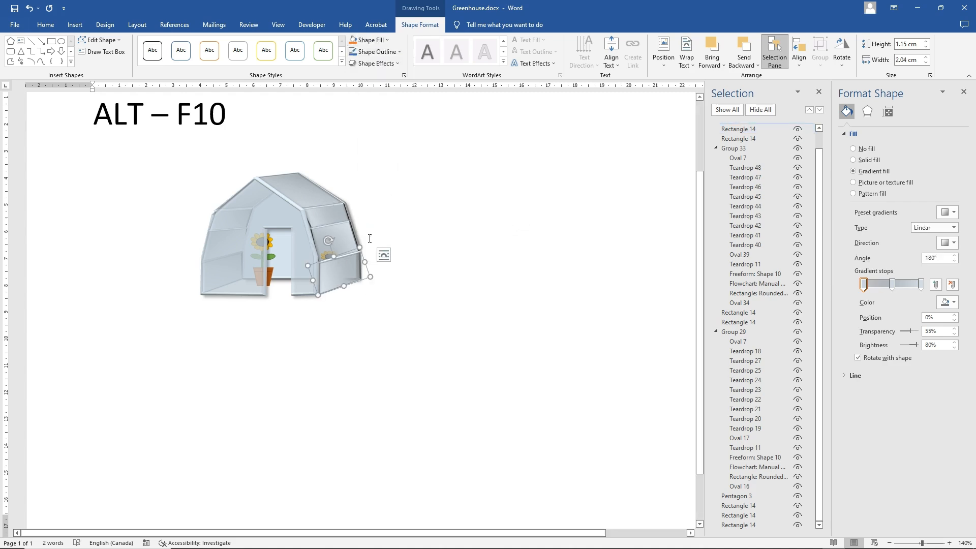
pyautogui.click(375, 41)
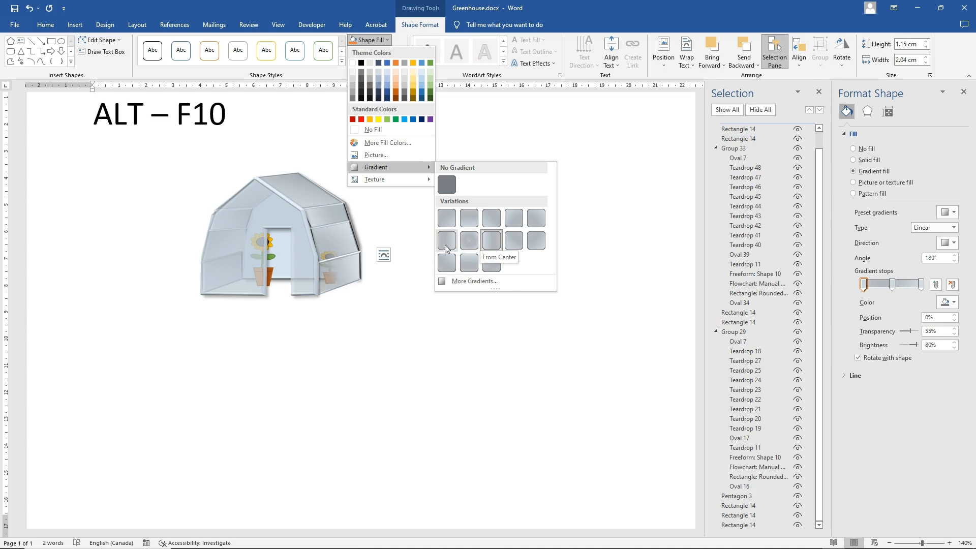
pyautogui.click(537, 240)
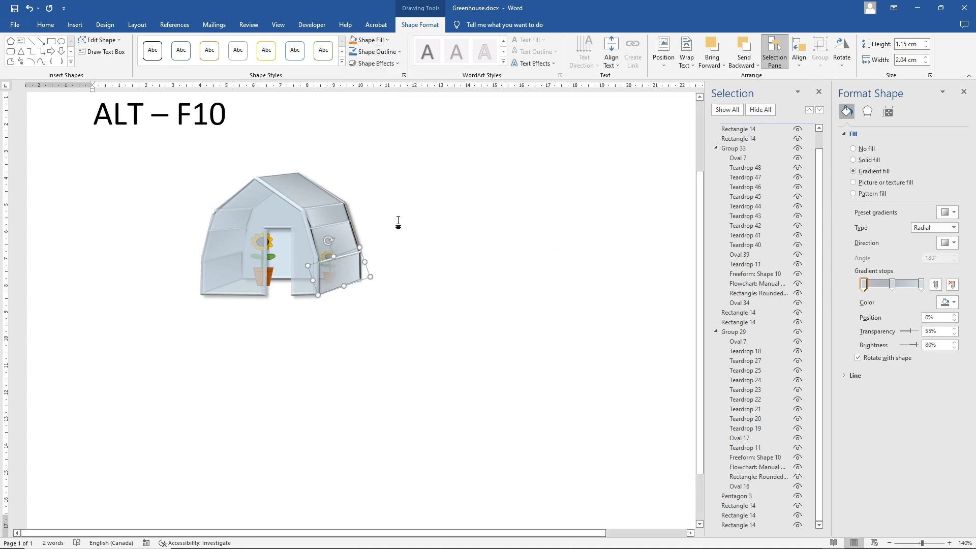
# Set the first gradient stop's transparency on the right roof panel to 54%
pyautogui.click(322, 195)
pyautogui.click(379, 43)
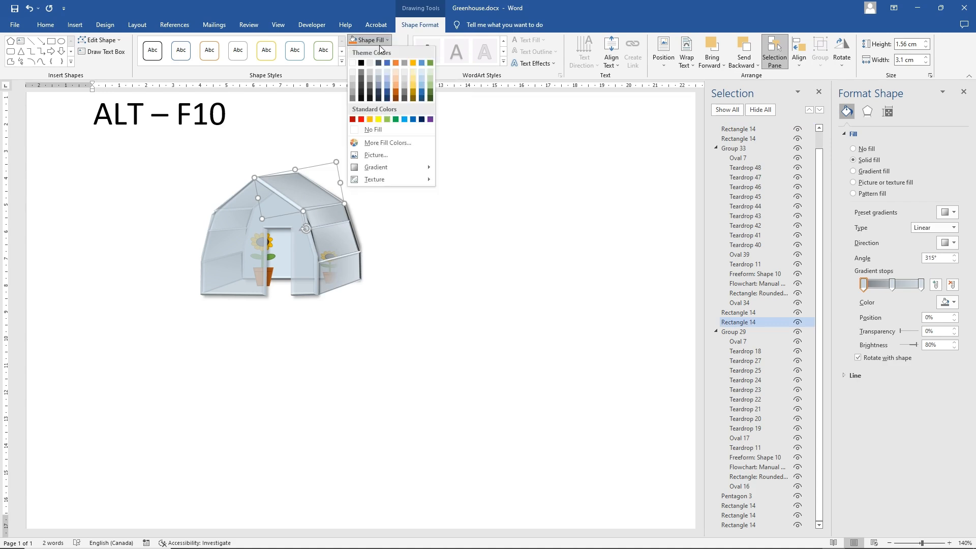
pyautogui.moveTo(382, 166)
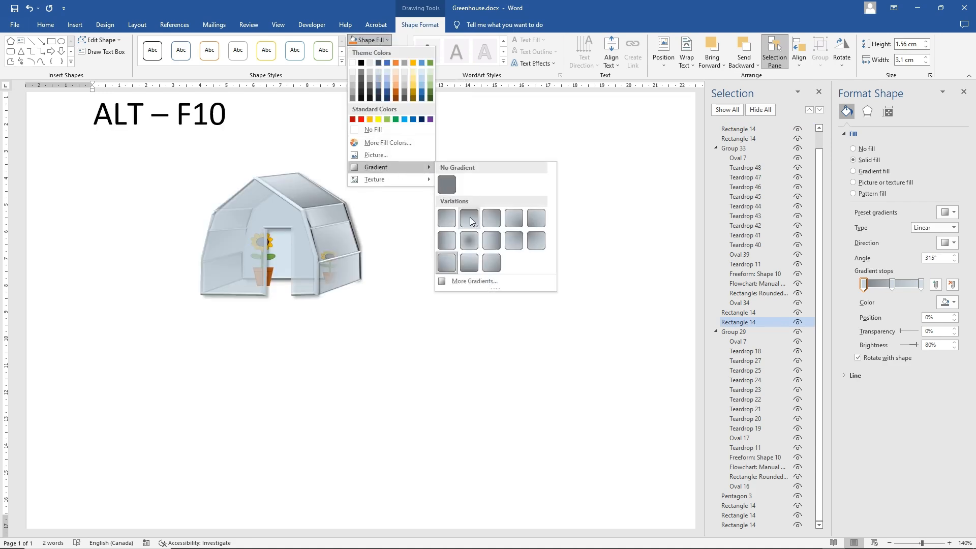
pyautogui.click(508, 238)
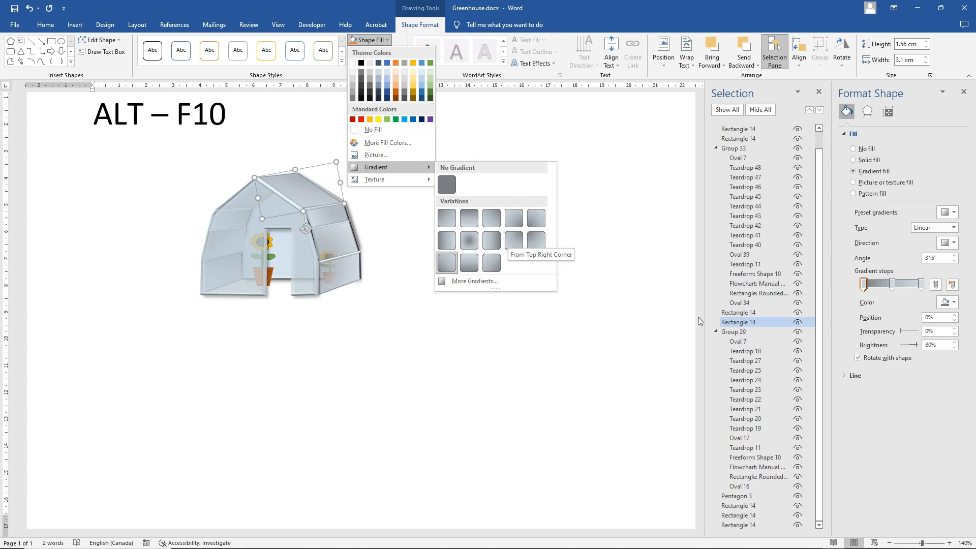
pyautogui.click(900, 330)
pyautogui.moveTo(899, 331); pyautogui.dragTo(907, 332)
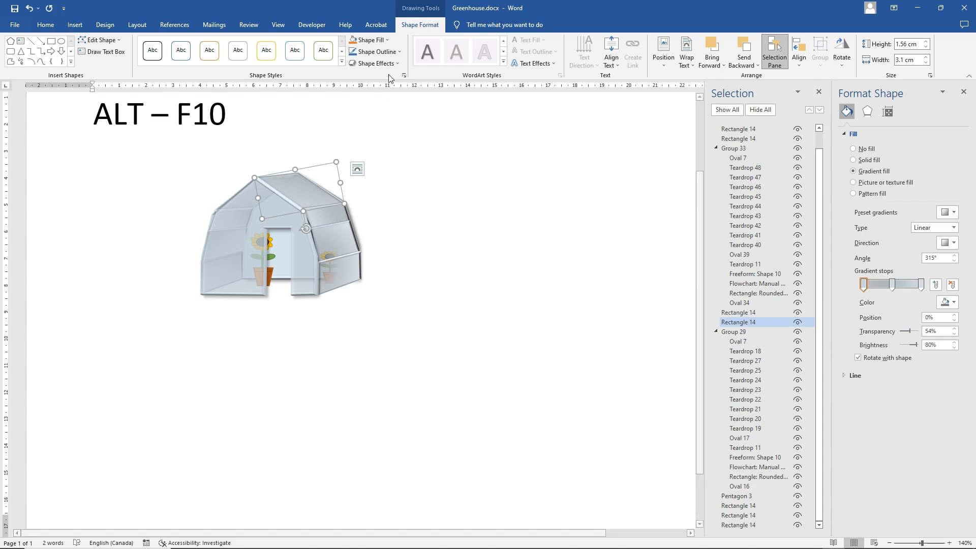
# Apply the From Center gradient variation to the right roof panel
pyautogui.click(370, 40)
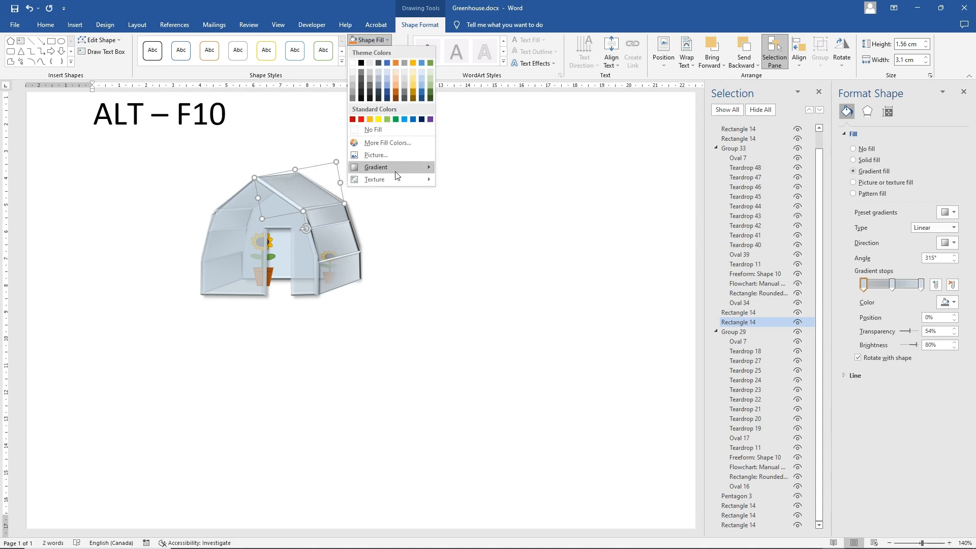
pyautogui.moveTo(407, 167)
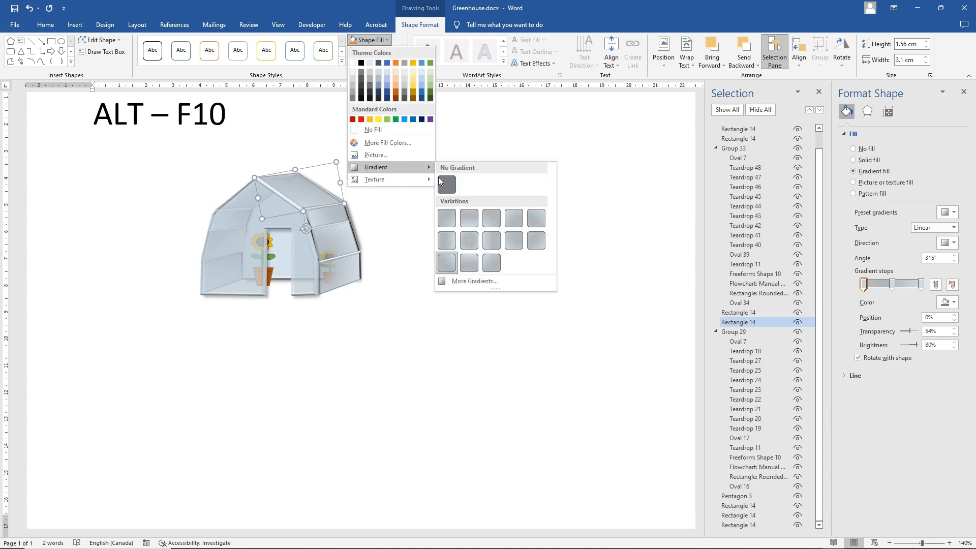
pyautogui.click(469, 241)
# Change the gradient fill of the right side wall's uppermost panel to the linear 180° variation and deselect the panel
pyautogui.click(322, 214)
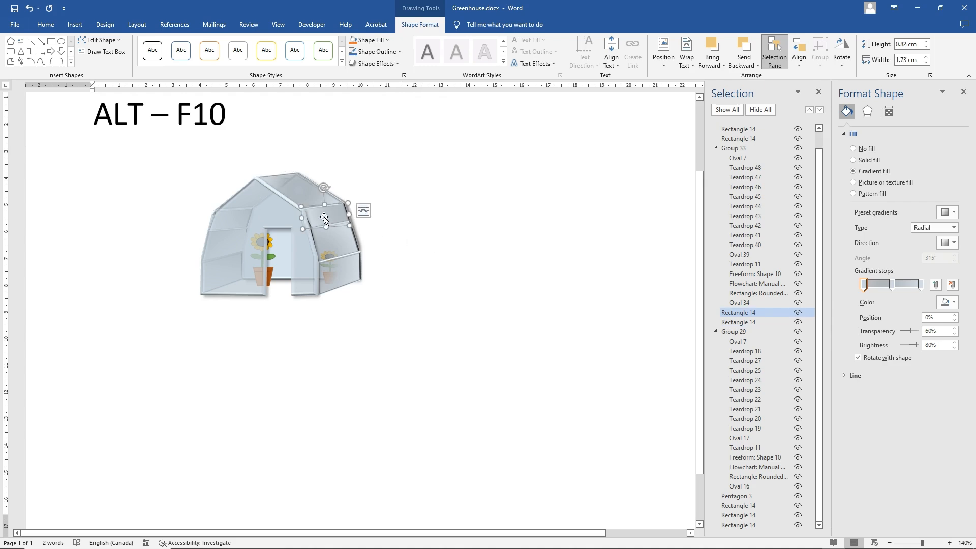
pyautogui.click(376, 40)
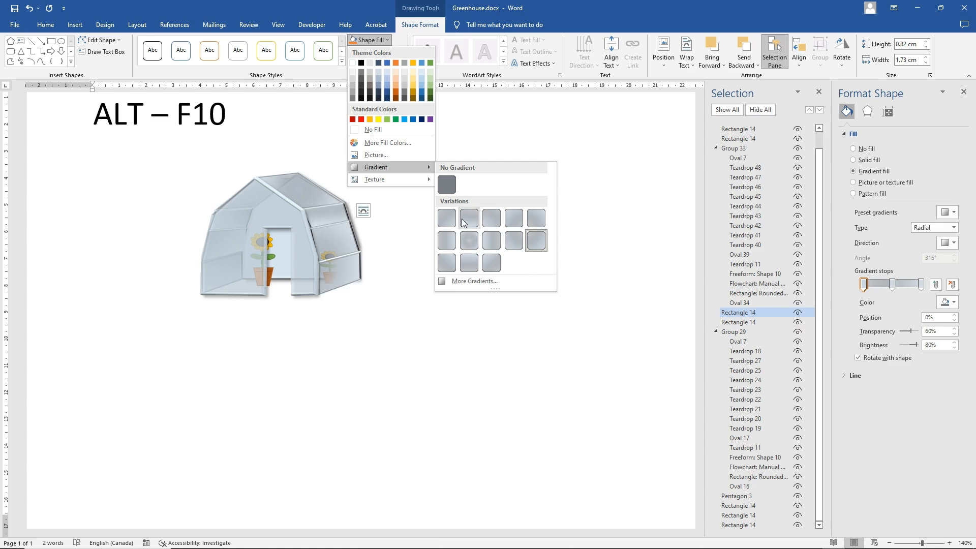
pyautogui.click(496, 237)
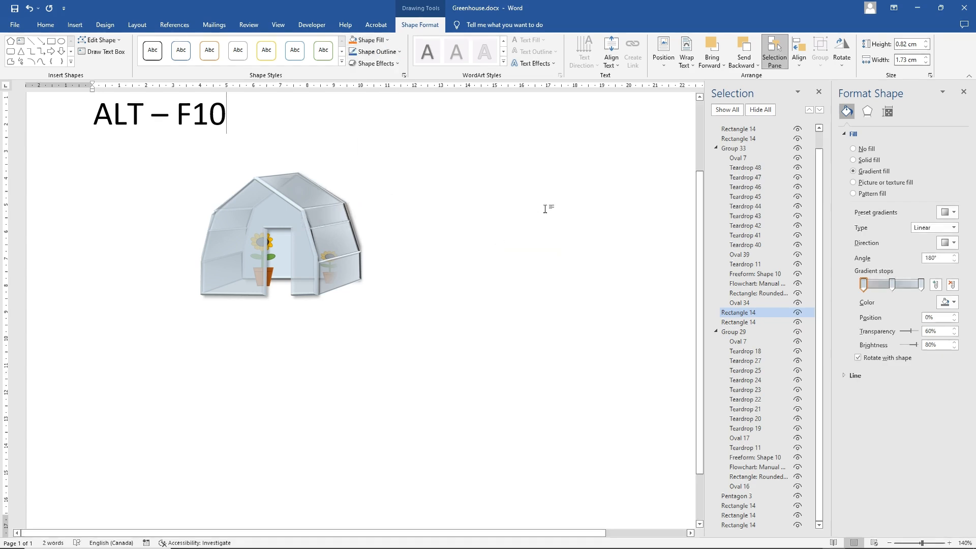
pyautogui.click(547, 209)
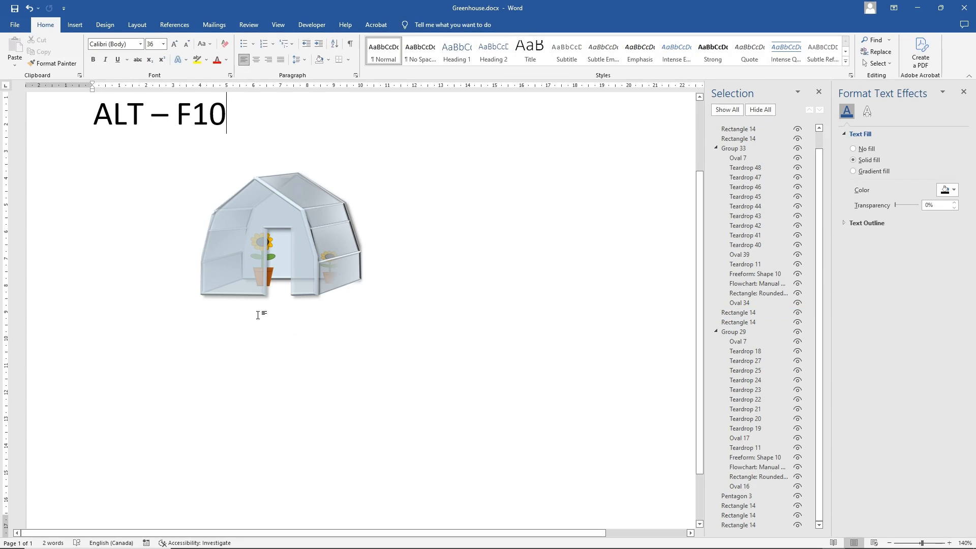
# Close the Selection and formatting panes and delete the "ALT – F10" text above the greenhouse
pyautogui.click(818, 92)
pyautogui.click(964, 92)
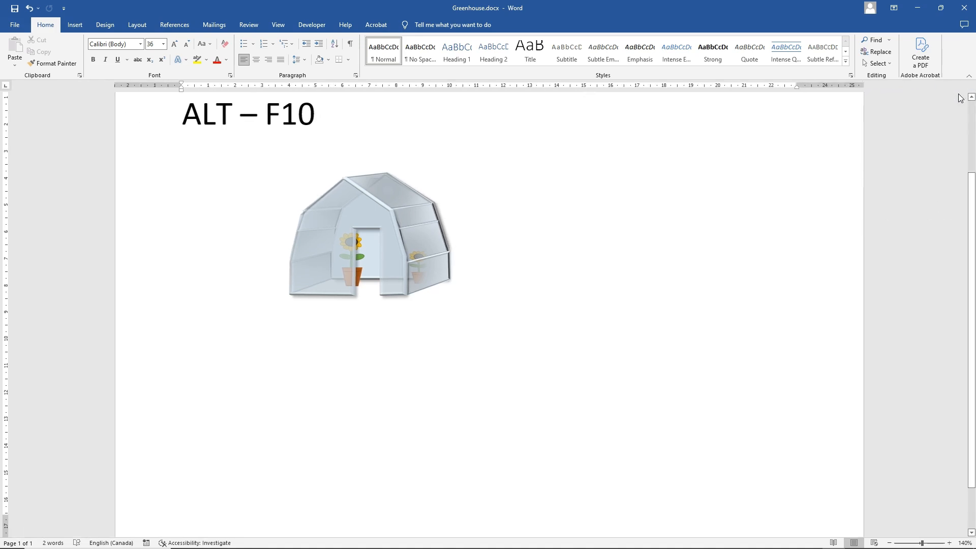
pyautogui.tripleClick(315, 111)
pyautogui.press('Delete')
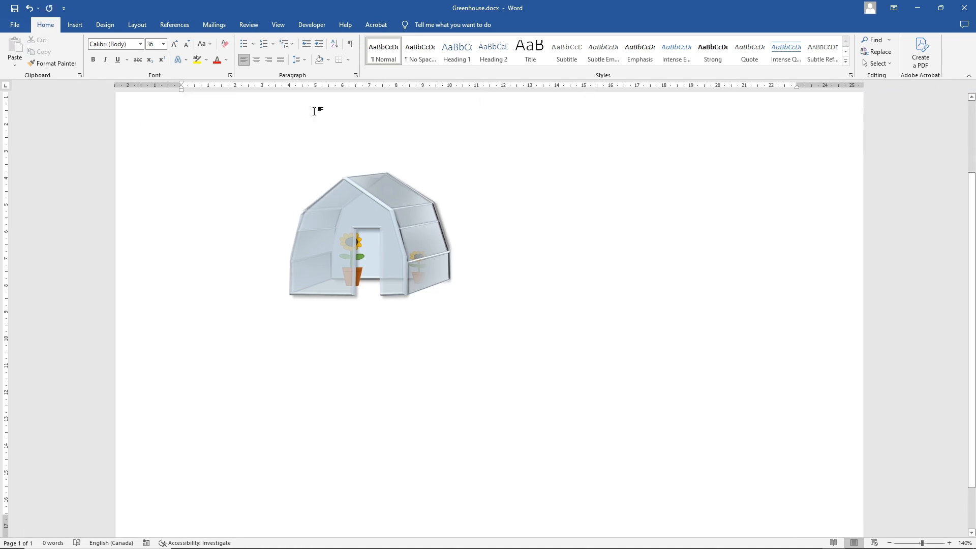